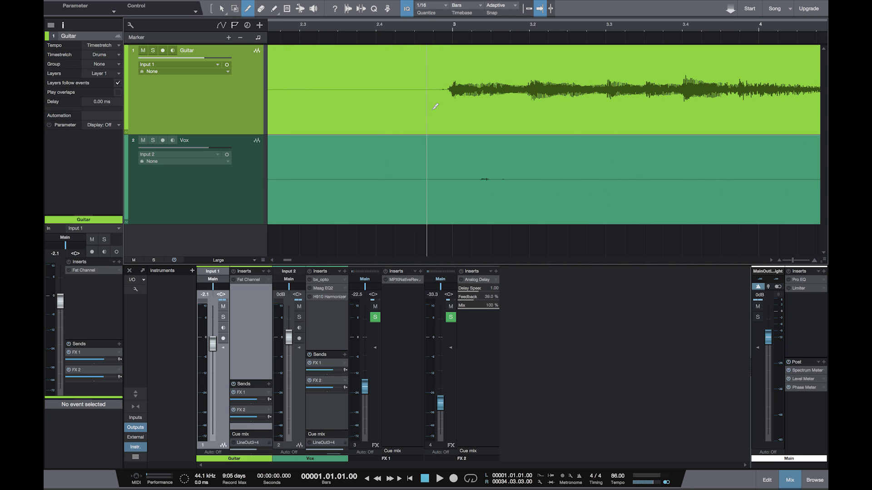
# Step: Split the Guitar event just before its first notes and the Vox event just before the first vocals around bar 11
pyautogui.click(438, 97)
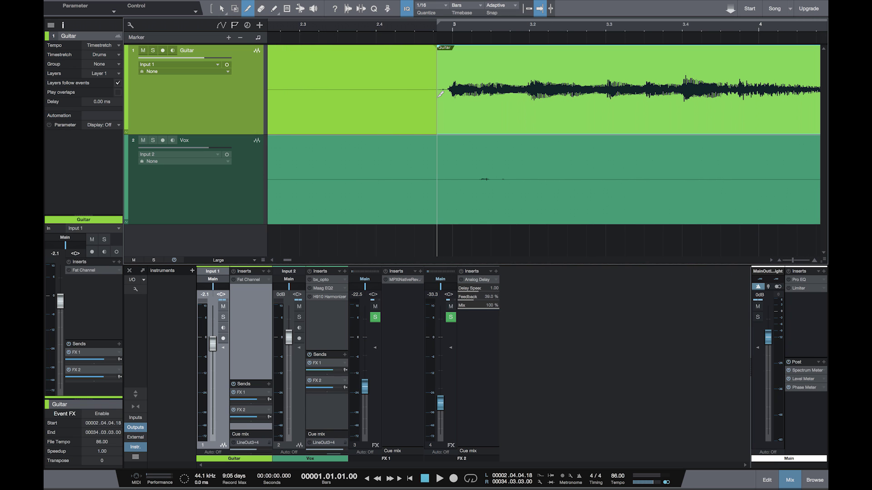
pyautogui.scroll(-2, 440, 94)
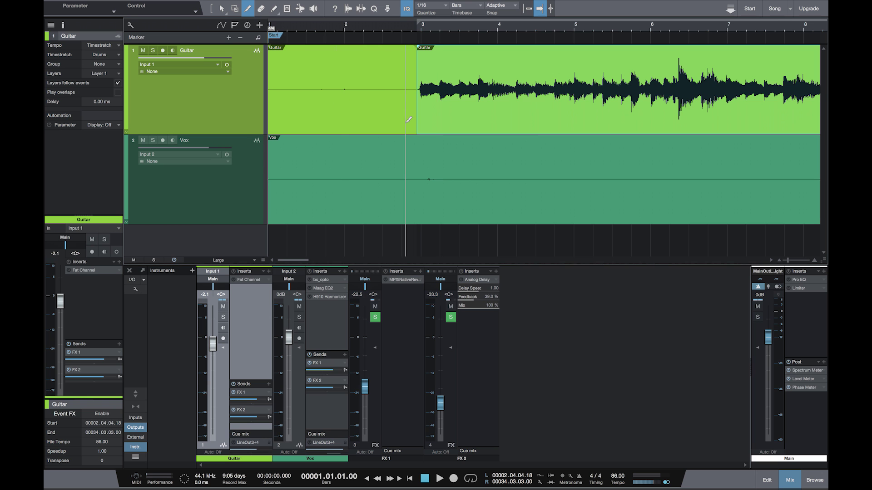
pyautogui.hscroll(3, 408, 120)
pyautogui.scroll(-5, 408, 120)
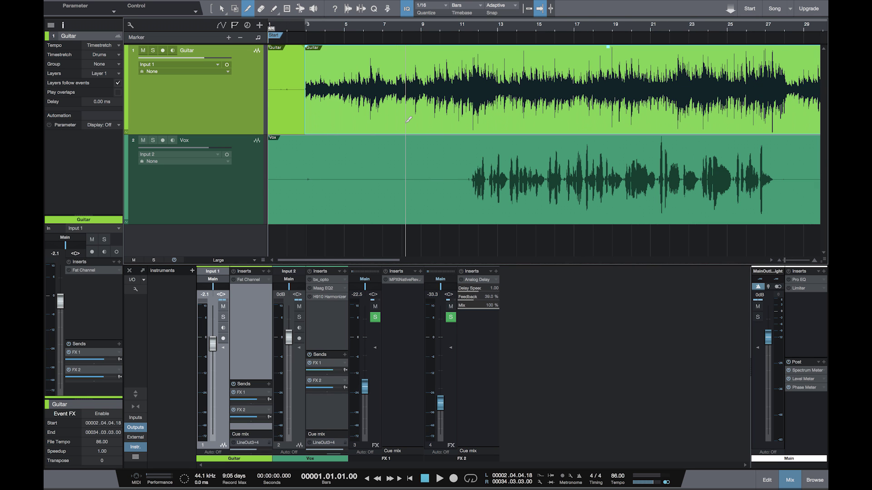
pyautogui.scroll(2, 468, 170)
pyautogui.hscroll(3, 486, 175)
pyautogui.hscroll(3, 505, 176)
pyautogui.scroll(2, 482, 178)
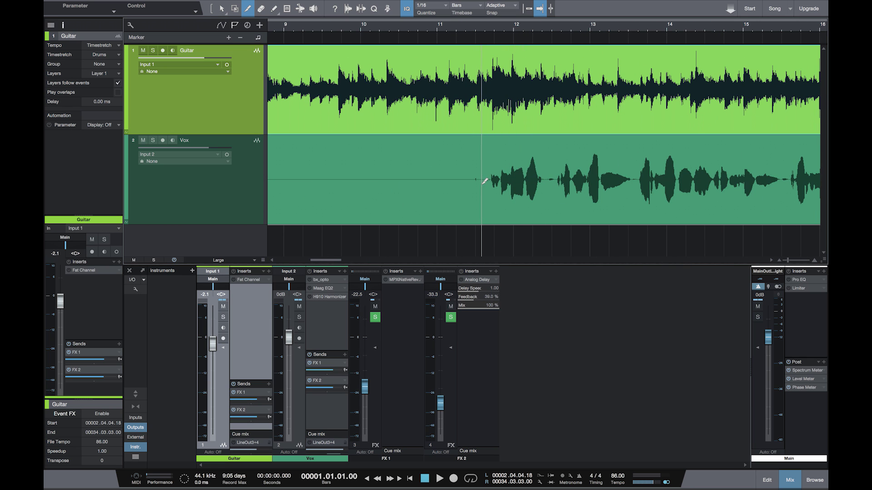
pyautogui.click(468, 184)
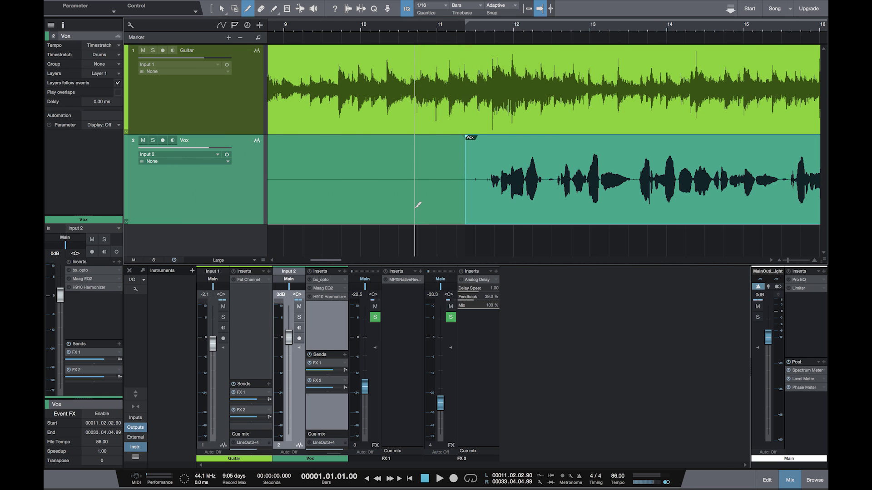
# Step: Mute the empty leading events on the Guitar and Vox tracks with the Mute tool
pyautogui.hscroll(-3, 414, 204)
pyautogui.scroll(-5, 426, 148)
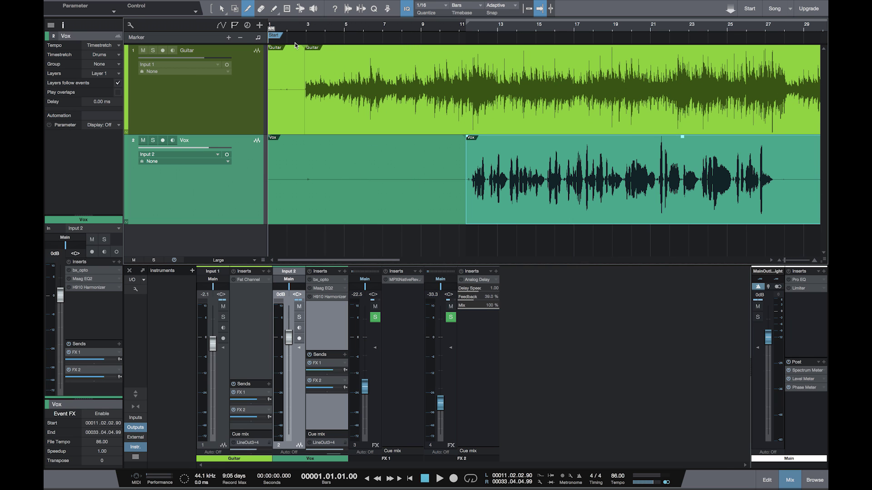
pyautogui.click(287, 9)
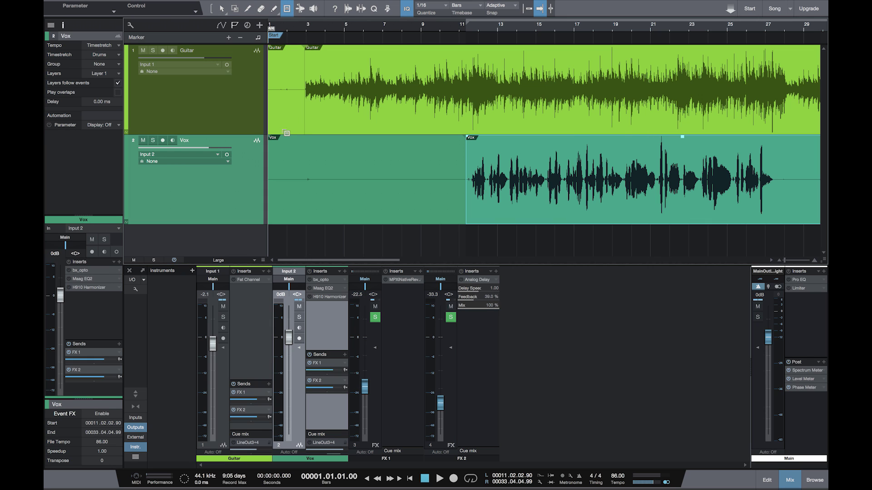
pyautogui.click(295, 122)
pyautogui.click(390, 208)
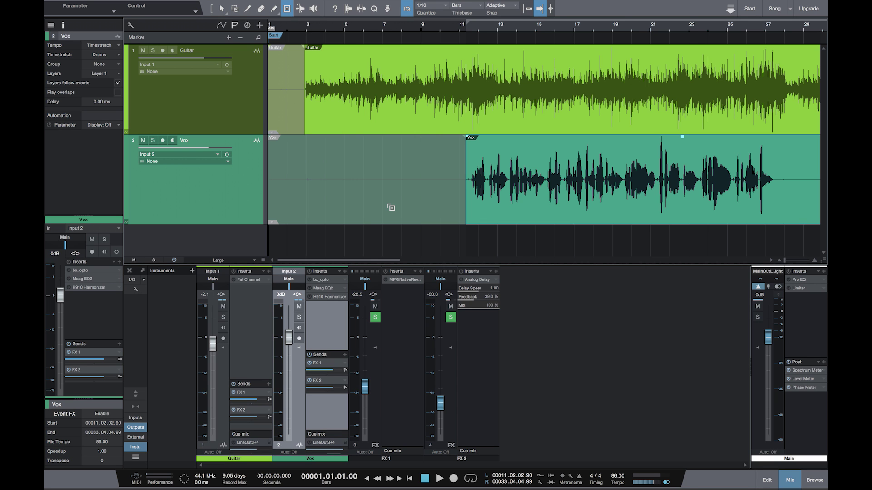
pyautogui.hscroll(3, 382, 177)
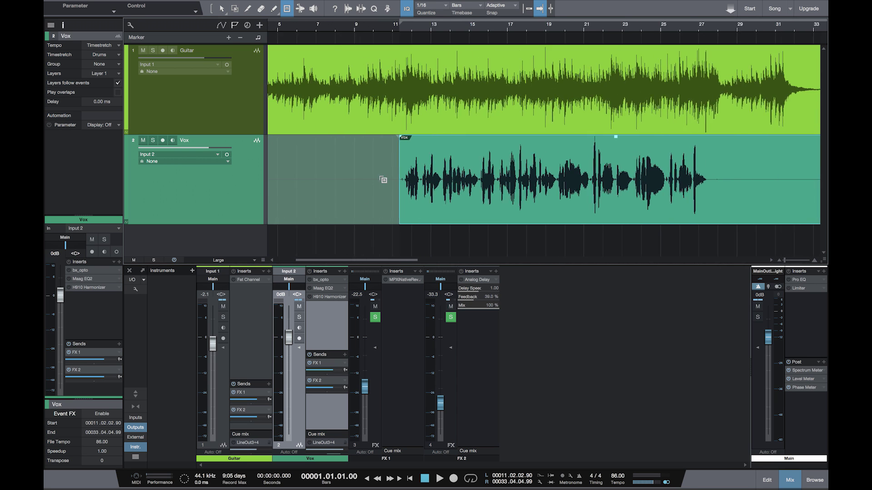
pyautogui.press('w')
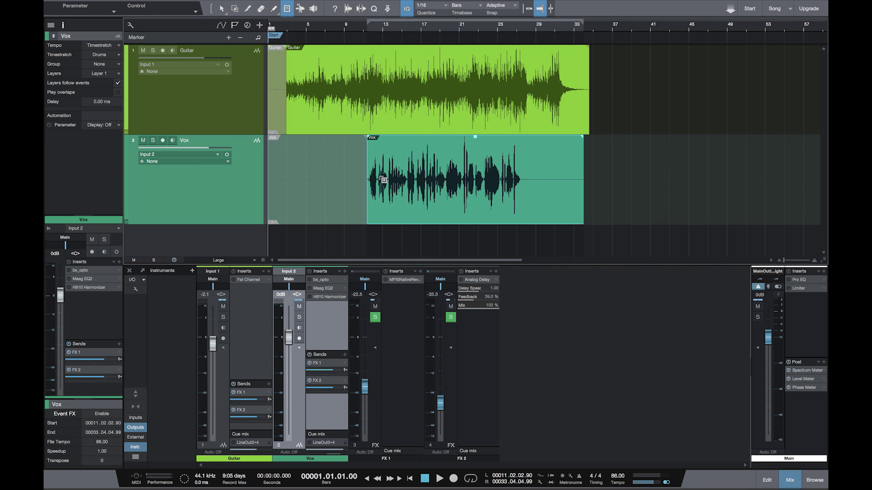
# Step: Solo the Guitar track and listen to a few bars from the point where its playing begins
pyautogui.click(219, 8)
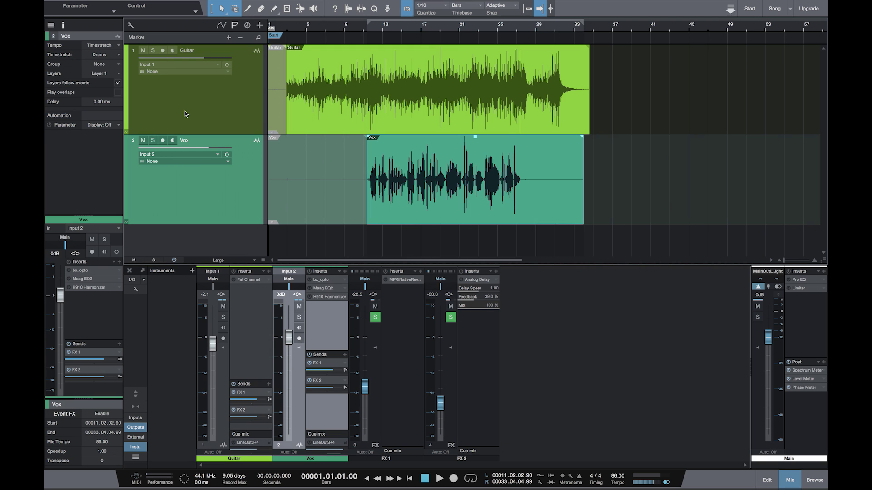
pyautogui.click(153, 50)
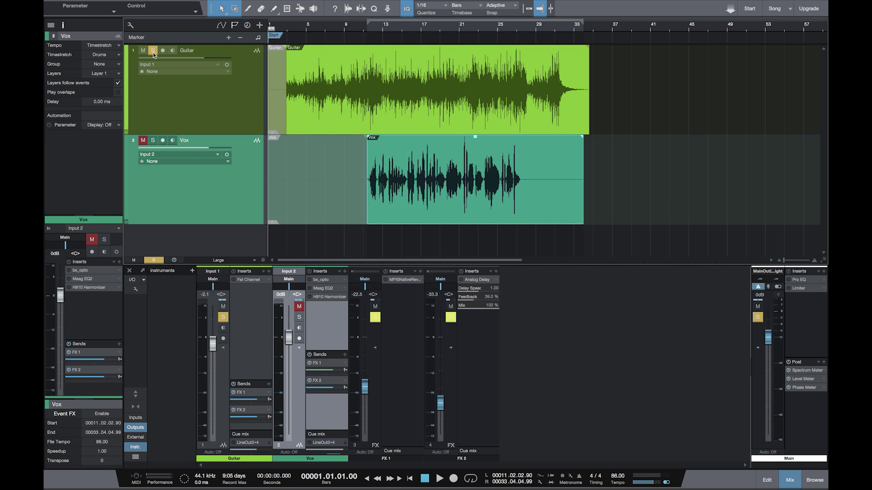
pyautogui.click(286, 26)
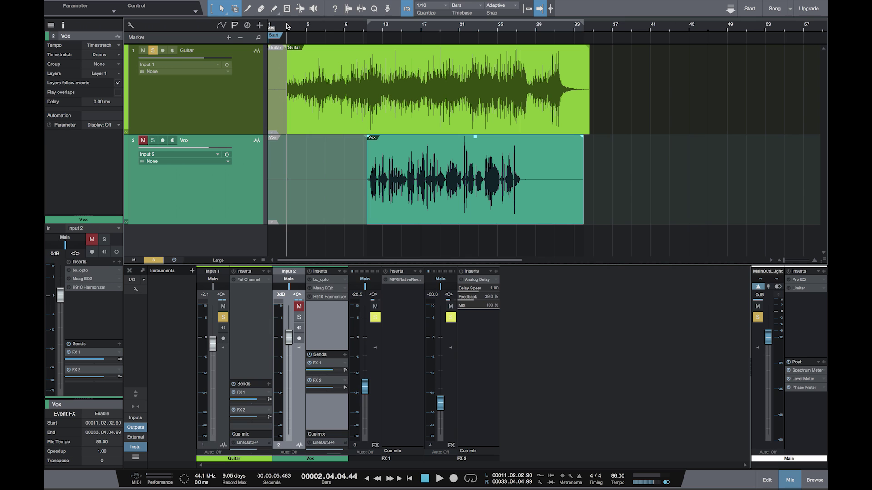
pyautogui.press('space')
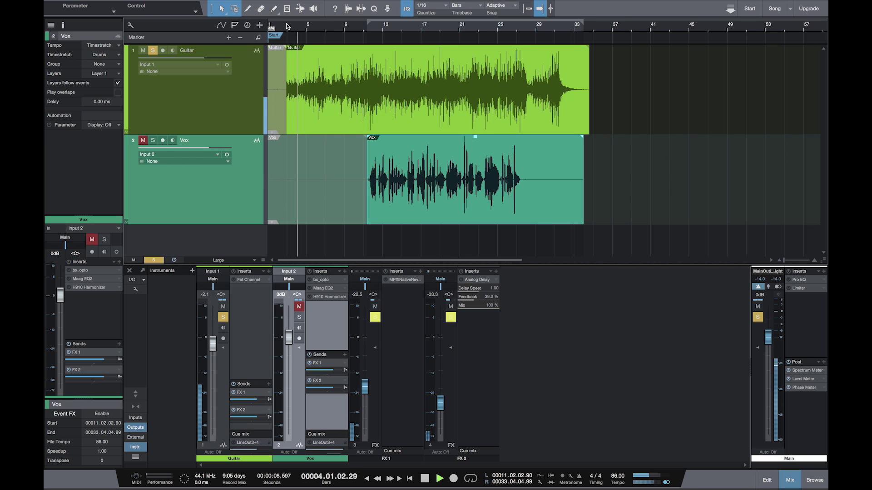
pyautogui.press('space')
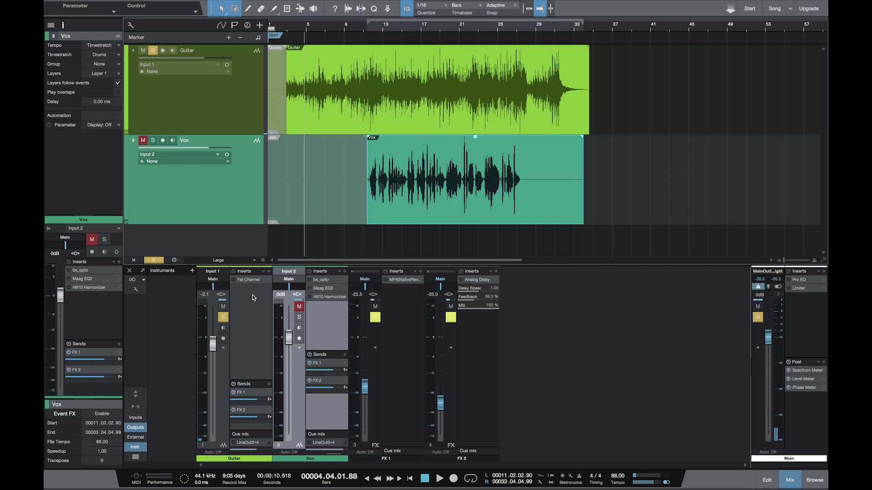
# Step: Open the browser and show its list of effects
pyautogui.press('e')
pyautogui.hscroll(-3, 285, 120)
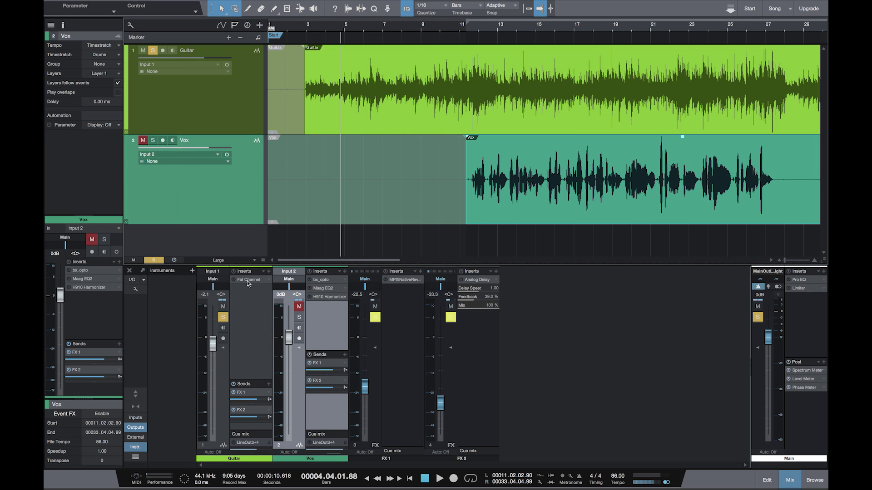
pyautogui.click(820, 486)
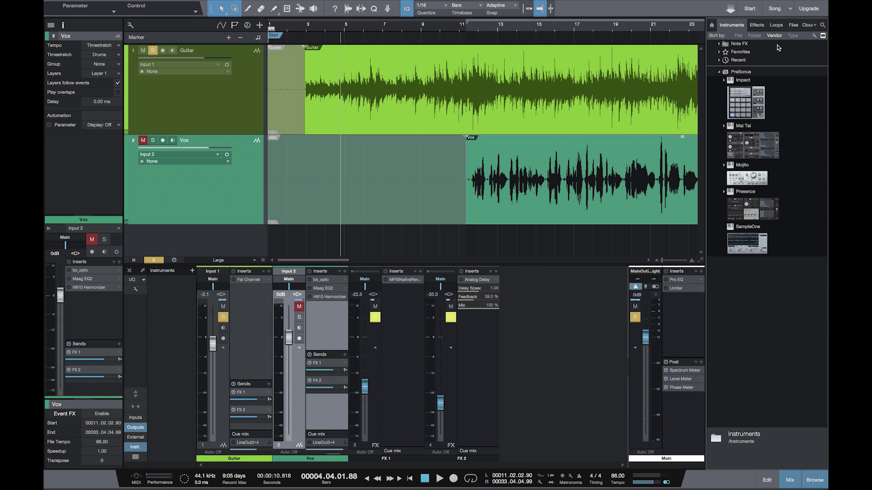
pyautogui.click(757, 25)
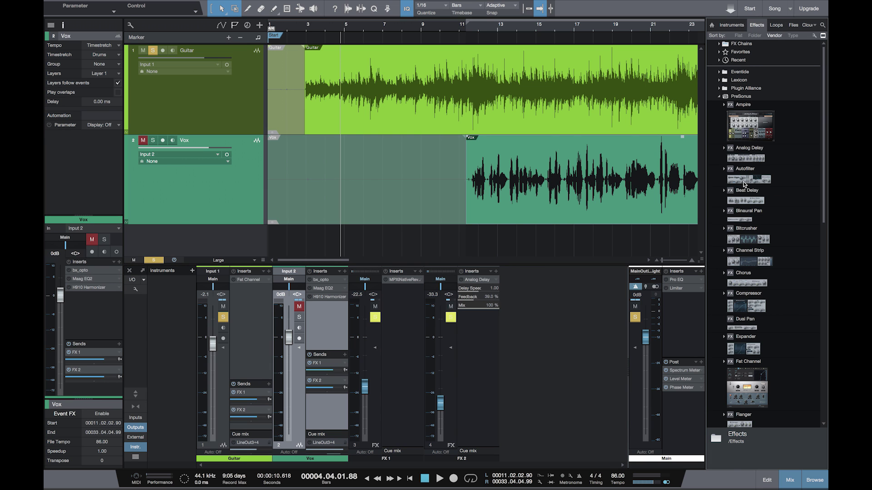
# Step: Insert the Autofilter effect on the Guitar channel and remove it again
pyautogui.click(745, 183)
pyautogui.moveTo(745, 183); pyautogui.dragTo(257, 307)
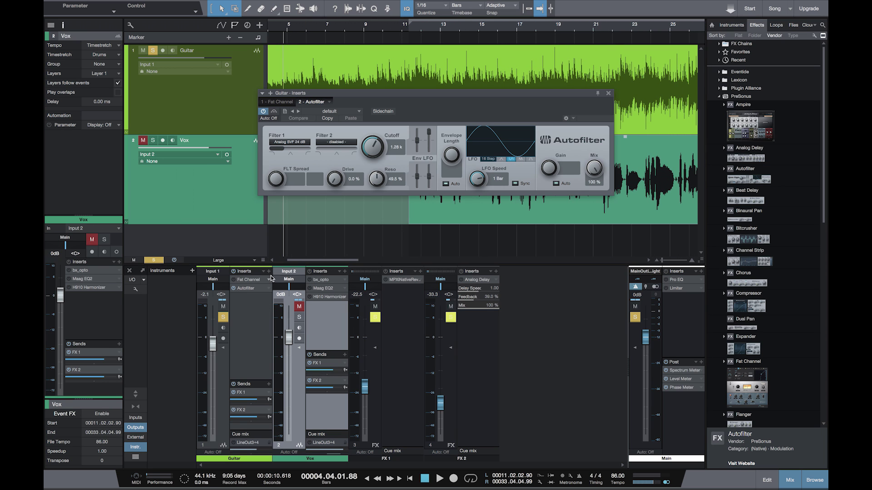
pyautogui.rightClick(249, 289)
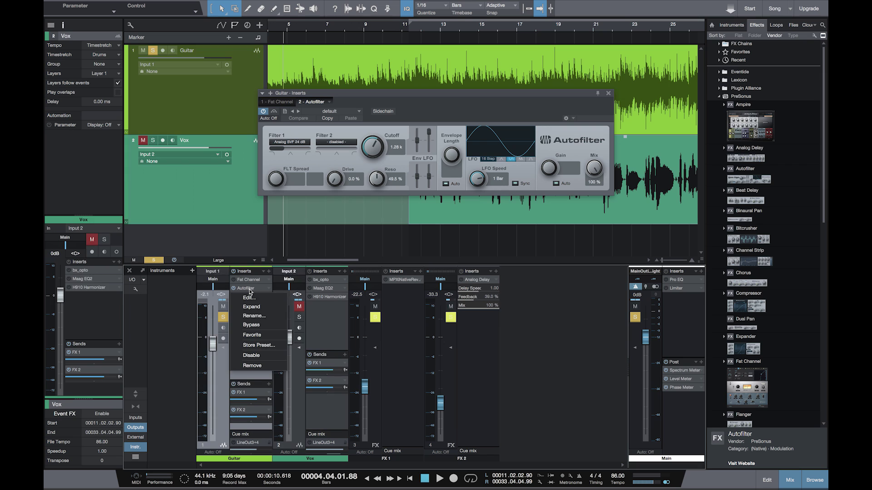
pyautogui.click(249, 366)
pyautogui.hscroll(-4, 336, 232)
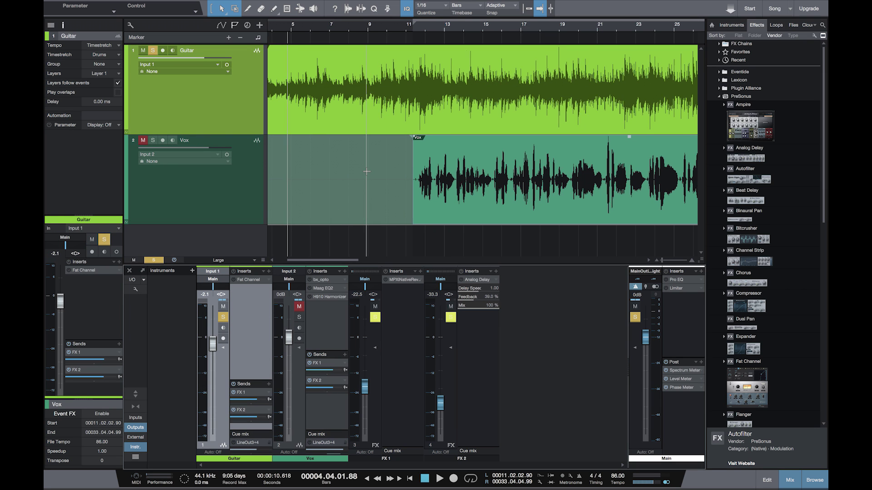
# Step: Examine the Guitar channel's Fat Channel plug-in, viewing its HPF/Gate, Compressor, Equalizer and Limiter sections
pyautogui.click(250, 279)
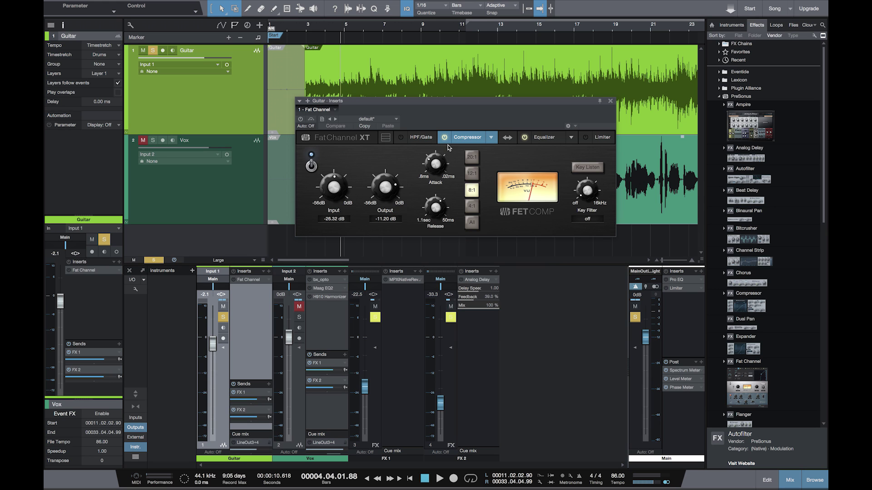
pyautogui.click(420, 141)
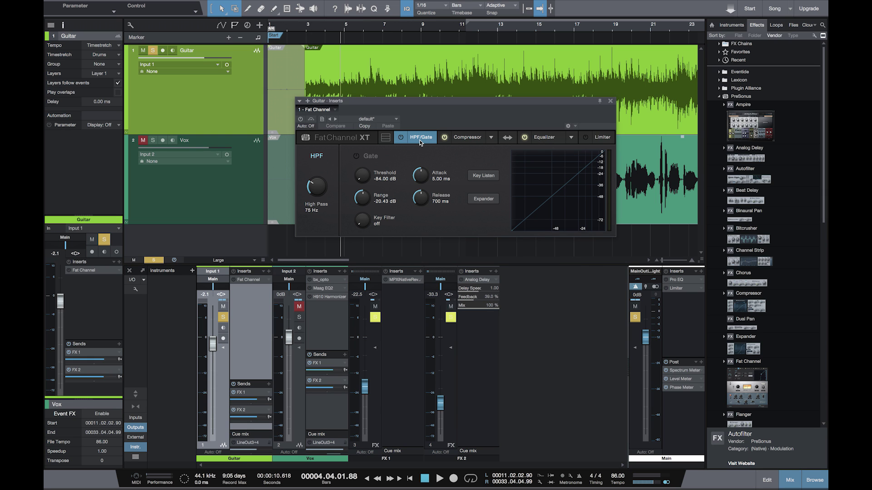
pyautogui.click(462, 137)
pyautogui.click(549, 136)
pyautogui.click(603, 138)
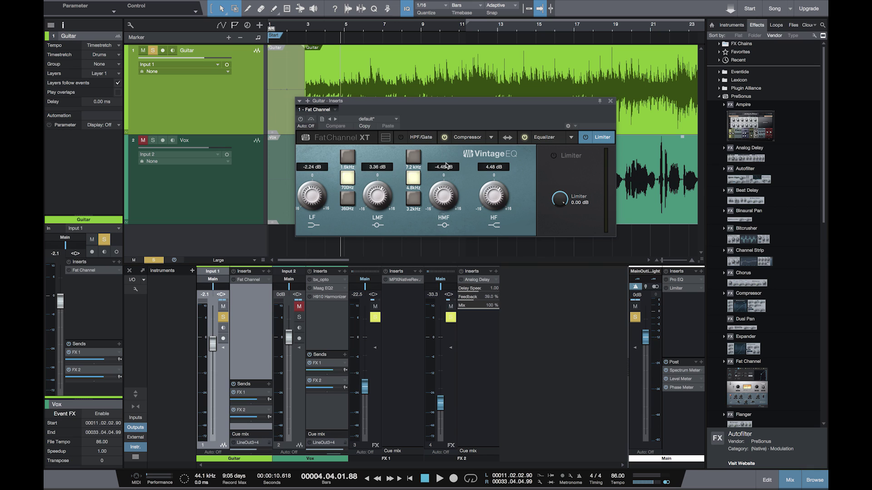
# Step: Enable the Fat Channel on the Guitar channel and set its high-pass filter to 78 Hz
pyautogui.click(421, 136)
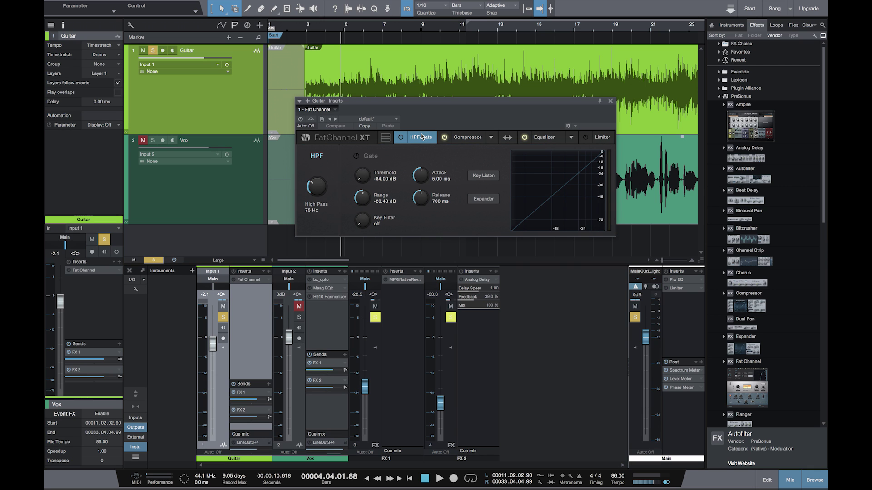
pyautogui.click(301, 119)
pyautogui.moveTo(318, 193); pyautogui.dragTo(313, 186)
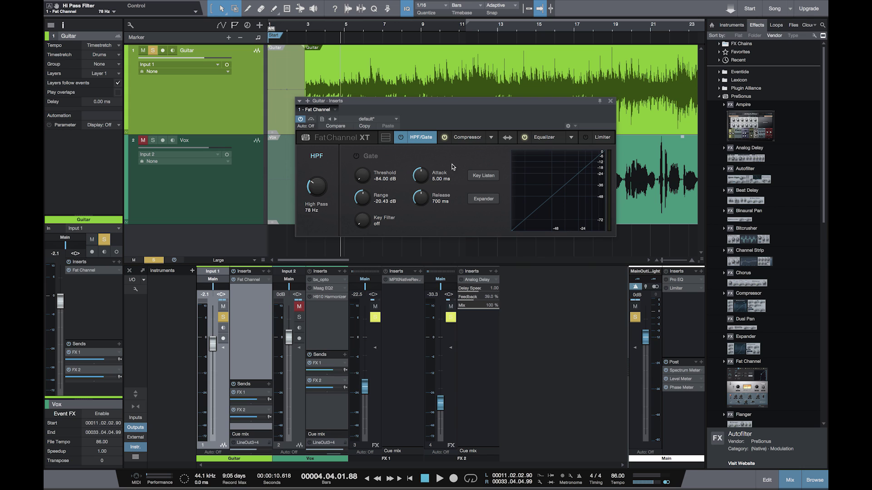
# Step: Choose the FET model for the Fat Channel's compressor
pyautogui.click(467, 137)
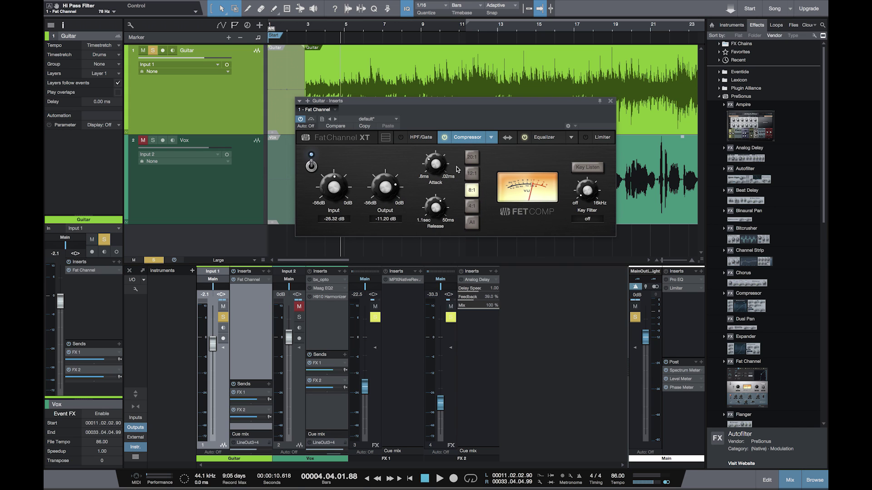
pyautogui.click(492, 139)
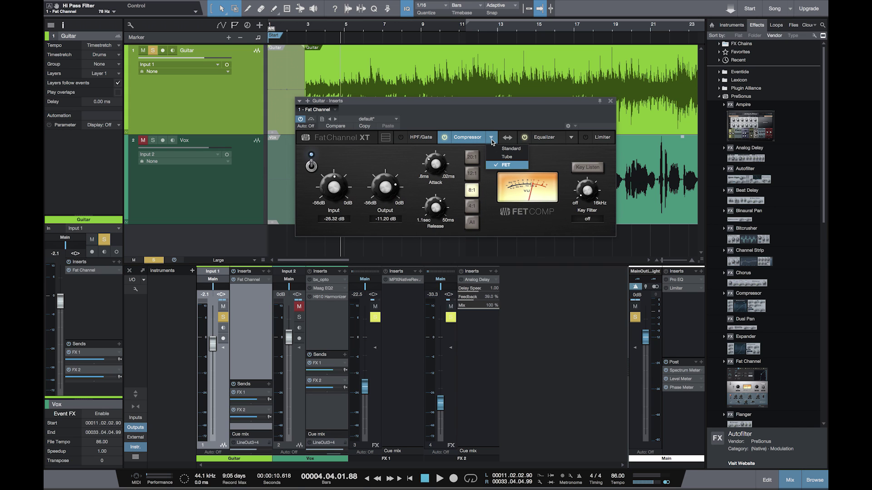
pyautogui.click(501, 166)
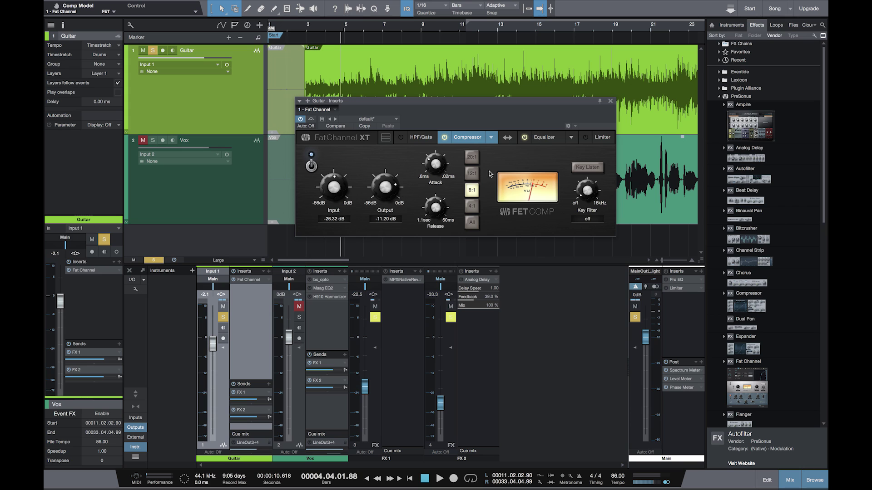
# Step: Choose the Vintage model for the Fat Channel's equalizer
pyautogui.click(549, 137)
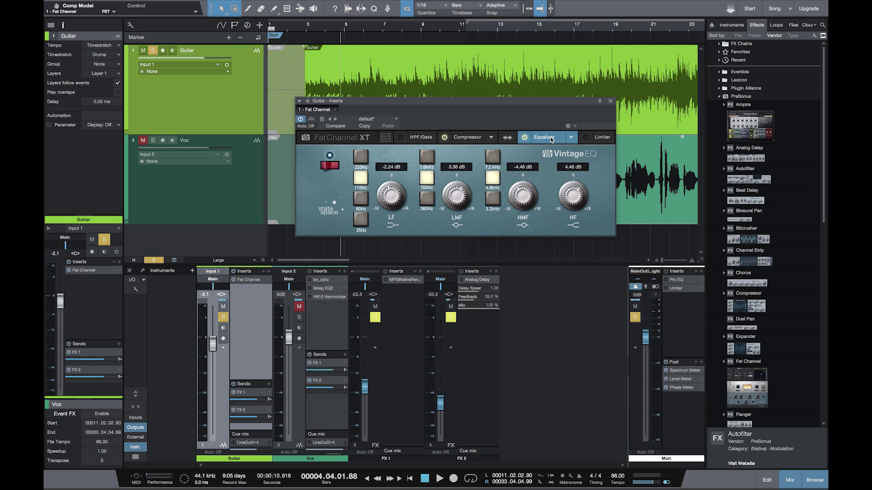
pyautogui.click(574, 142)
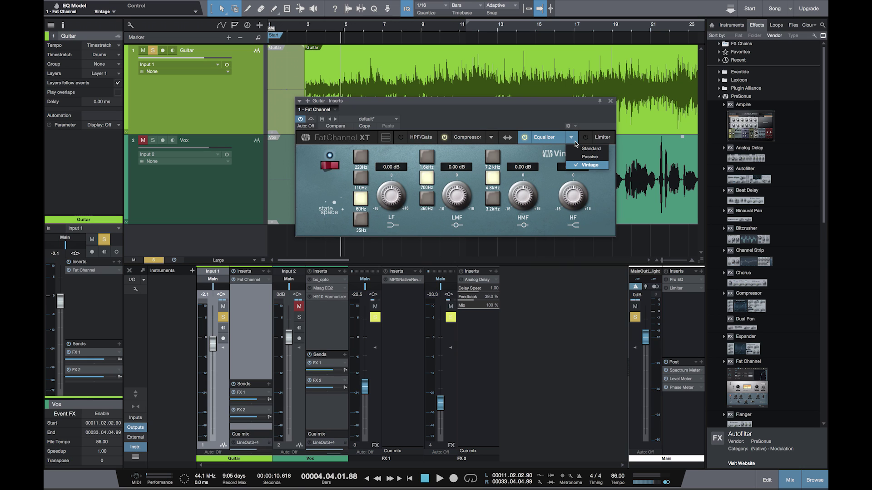
pyautogui.click(576, 166)
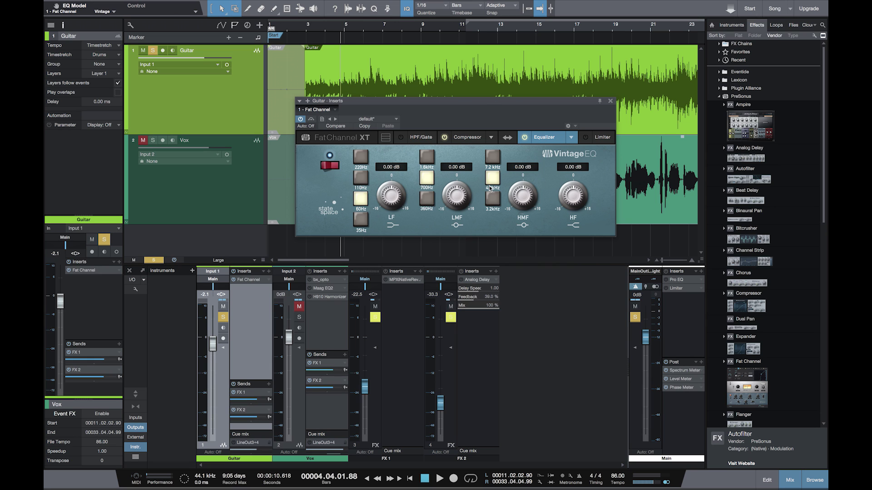
# Step: Listen to the soloed guitar with the Fat Channel bypassed, and turn the Fat Channel back on with its compressor in view
pyautogui.click(463, 138)
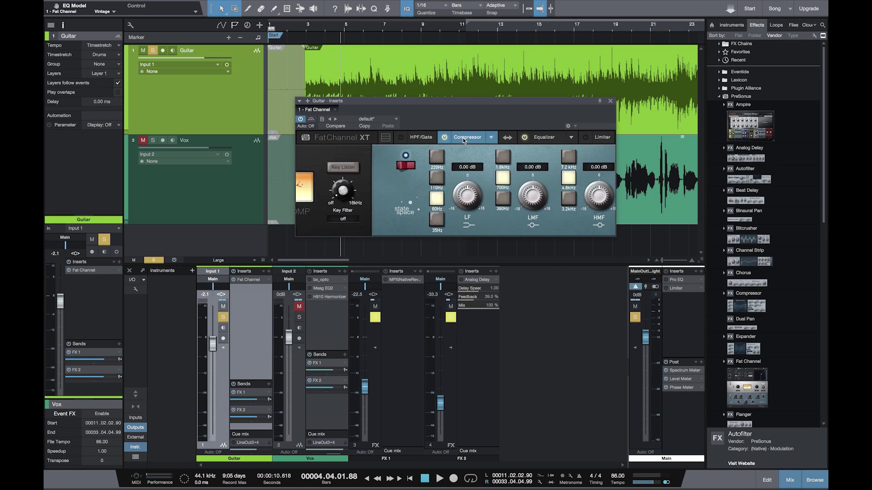
pyautogui.click(301, 119)
pyautogui.press('space')
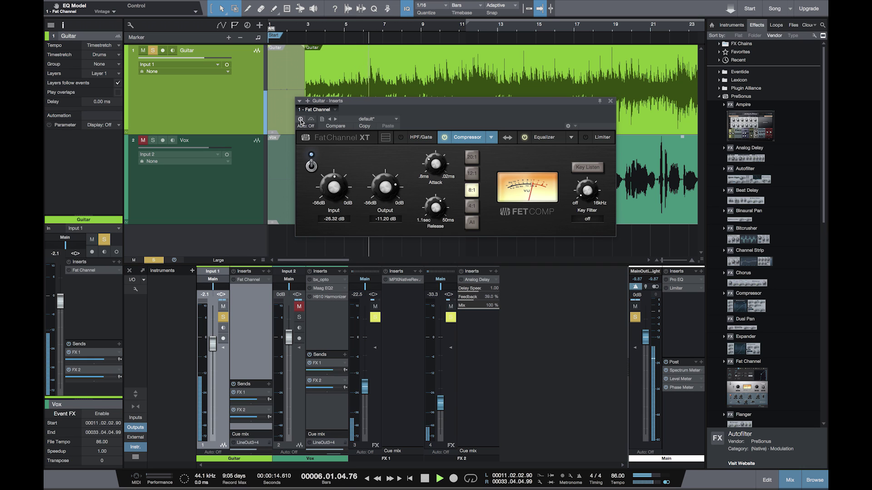
pyautogui.press('space')
pyautogui.click(301, 119)
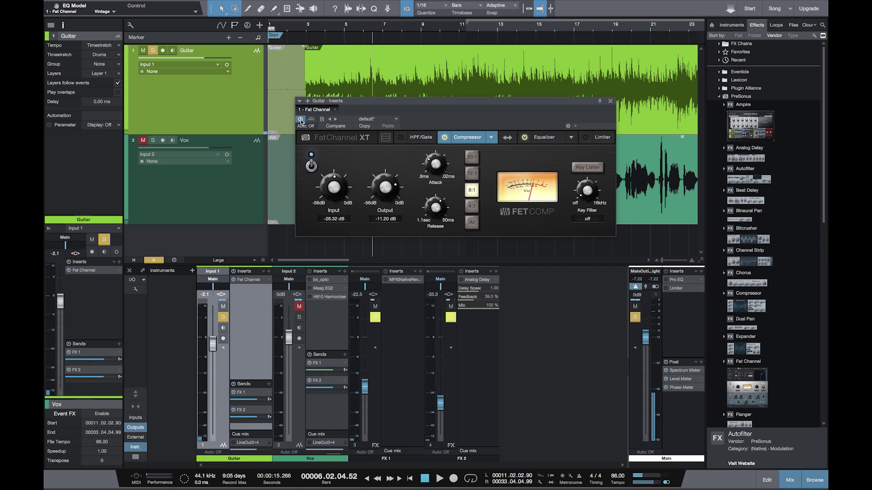
# Step: Listen to the soloed guitar with the Fat Channel on, and close the guitar's insert window
pyautogui.press('space')
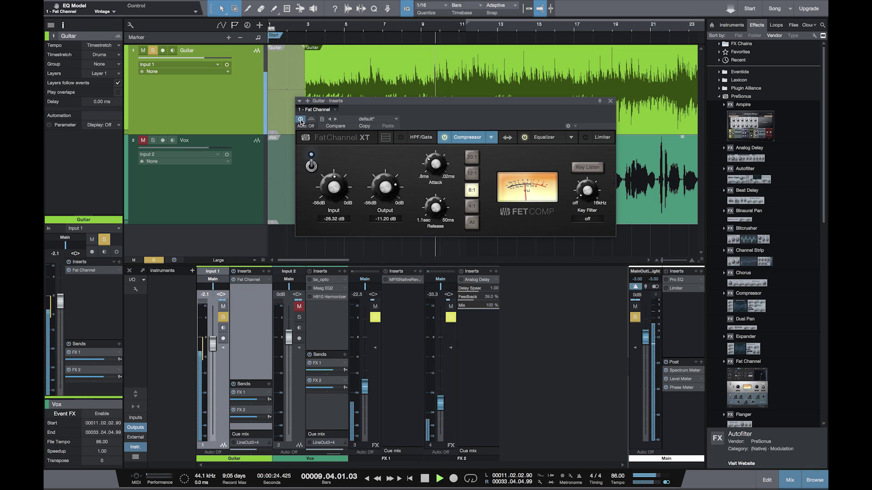
pyautogui.press('space')
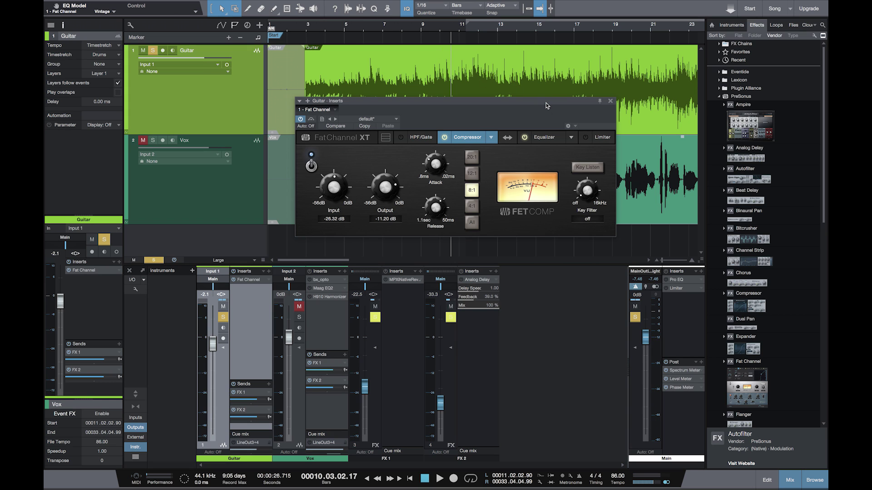
pyautogui.click(610, 101)
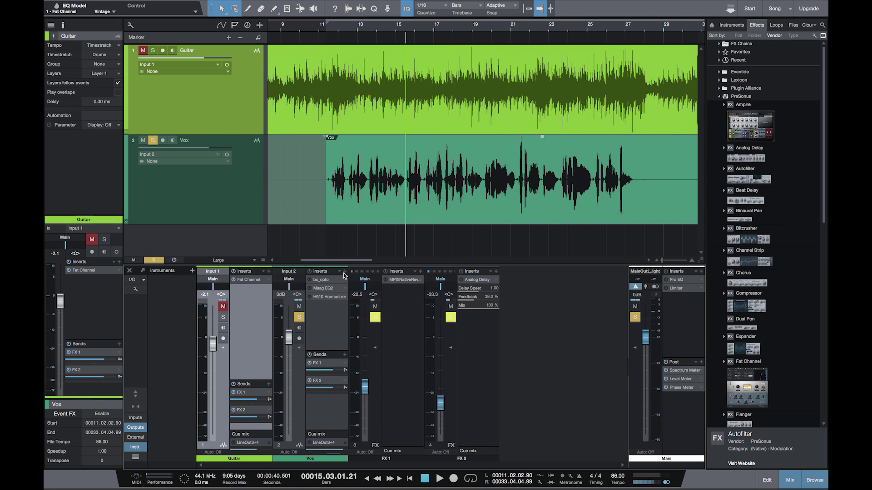
# Step: Open the bx_opto compressor on the Vox channel and turn it on while the soloed vocal plays
pyautogui.click(330, 281)
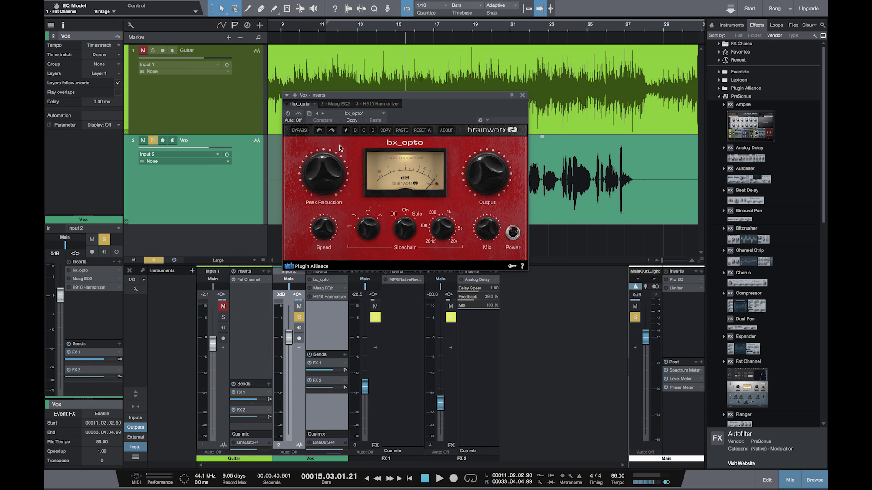
pyautogui.press('space')
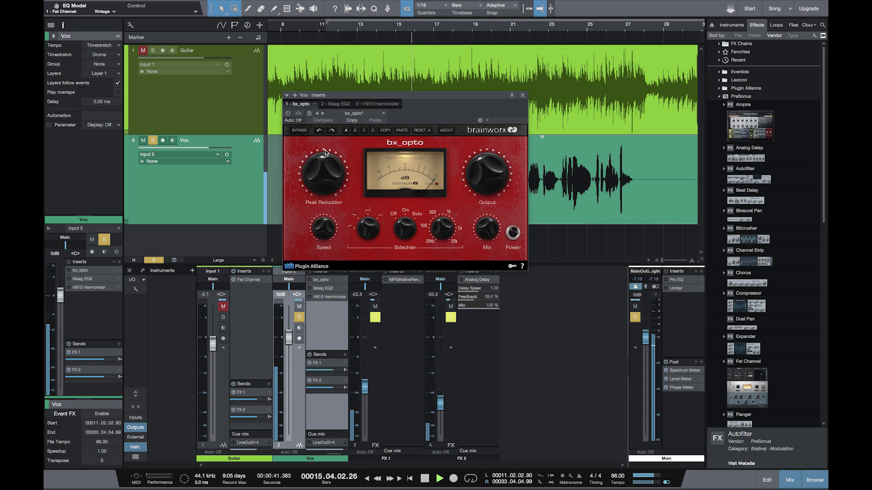
pyautogui.click(288, 114)
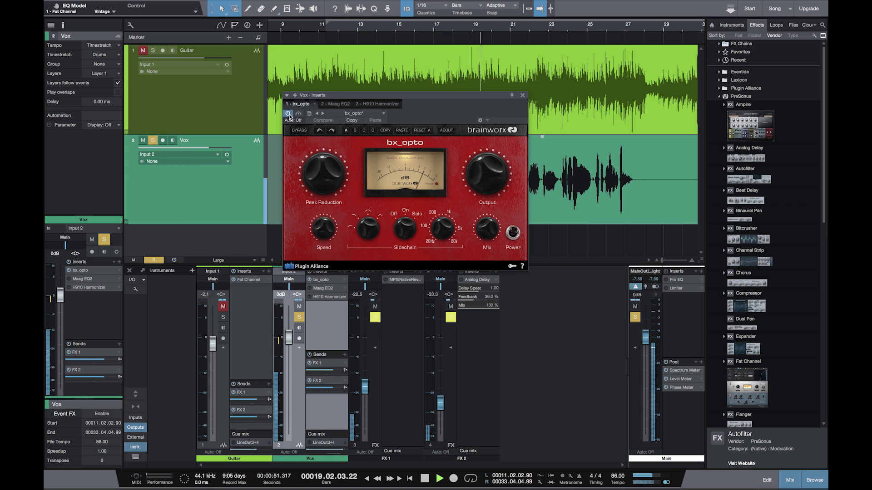
pyautogui.press('space')
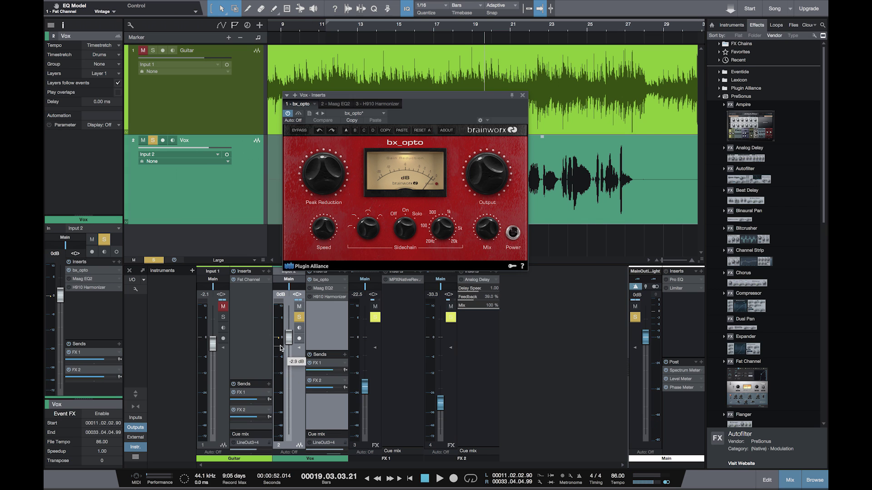
pyautogui.press('space')
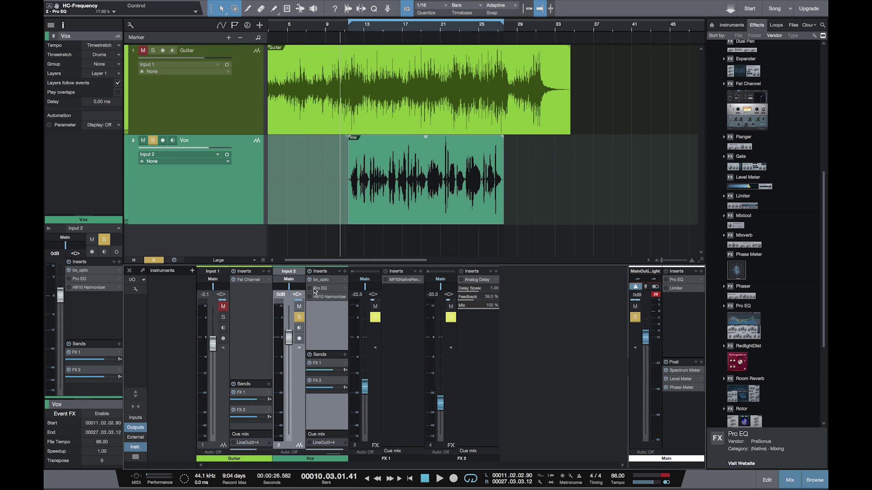
# Step: Open the Pro EQ on the Vox channel and listen to the vocal with the EQ off
pyautogui.click(329, 289)
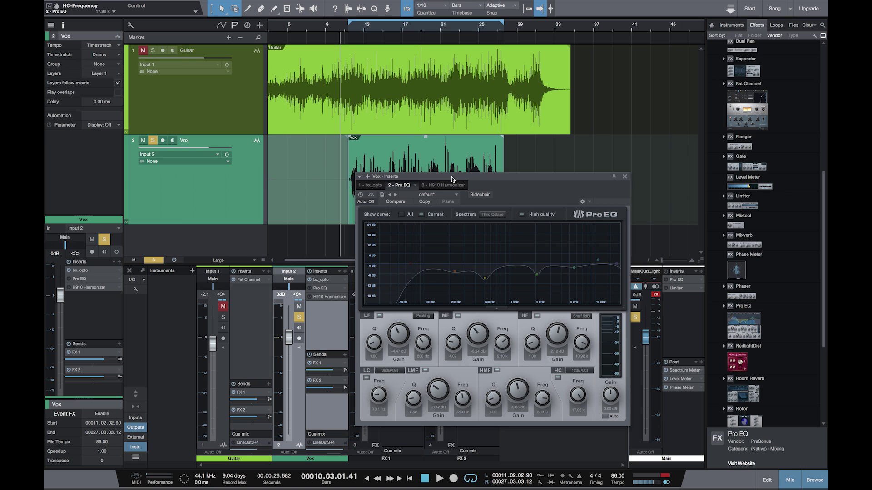
pyautogui.press('space')
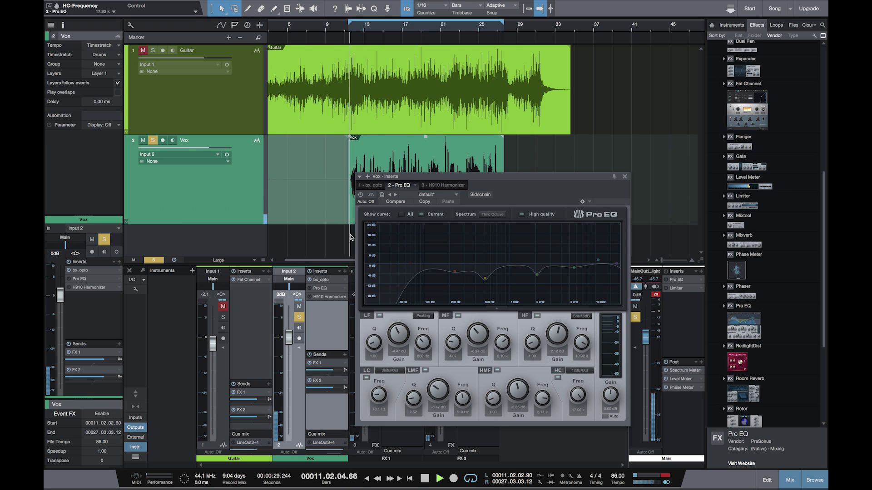
pyautogui.press('space')
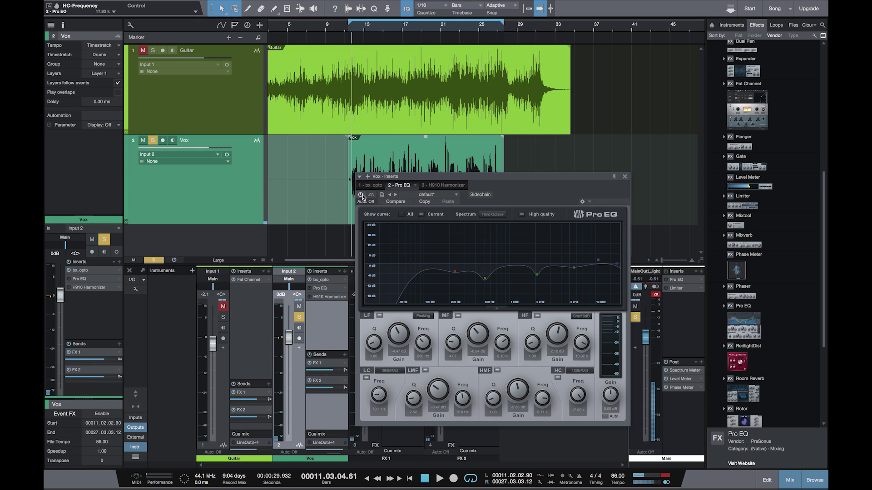
pyautogui.press('space')
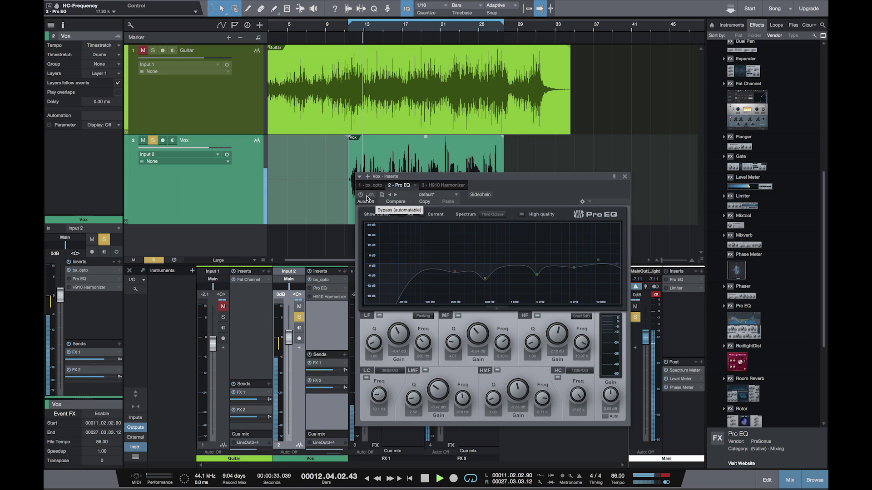
pyautogui.press('space')
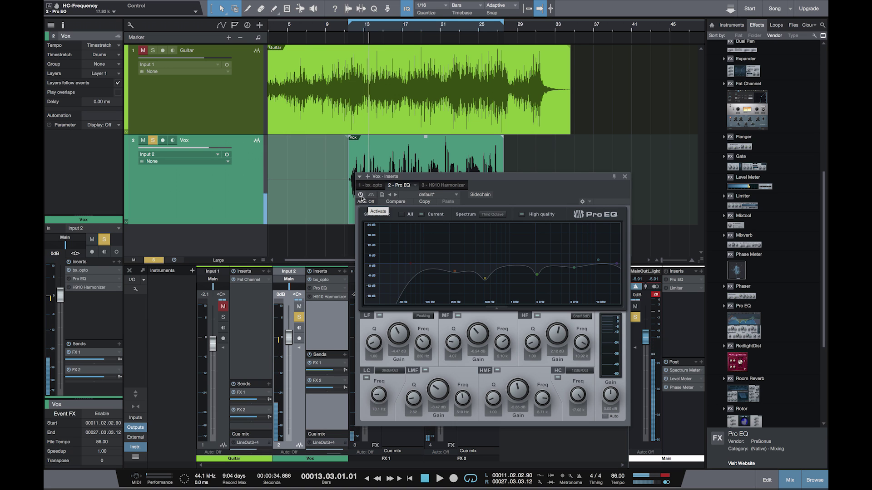
# Step: Turn on the Vox channel's Pro EQ and replay the vocal from about bar 11
pyautogui.click(360, 195)
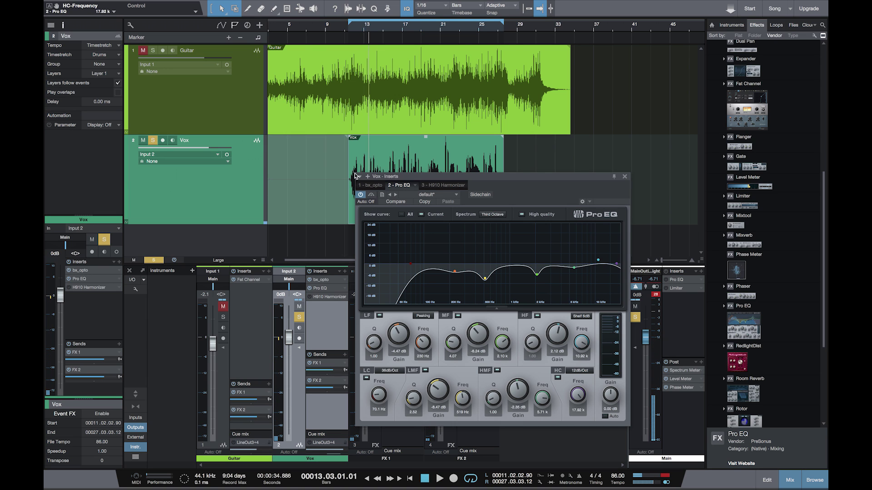
pyautogui.click(347, 28)
pyautogui.press('space')
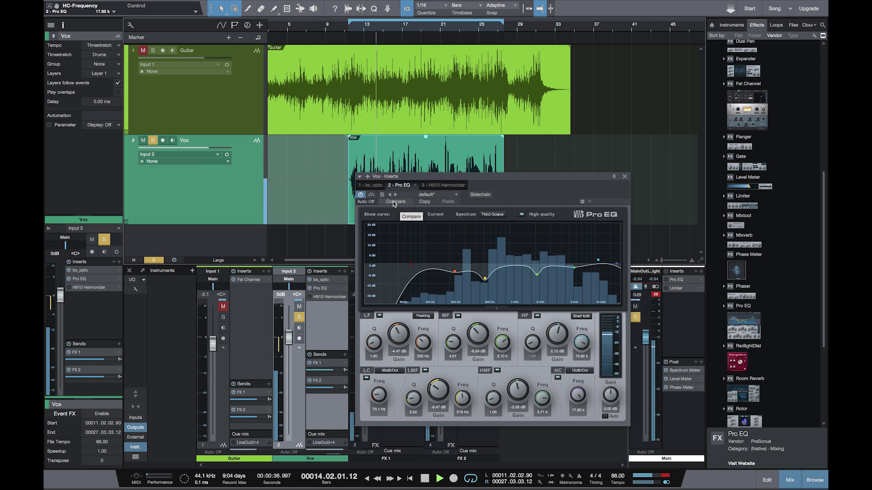
pyautogui.press('space')
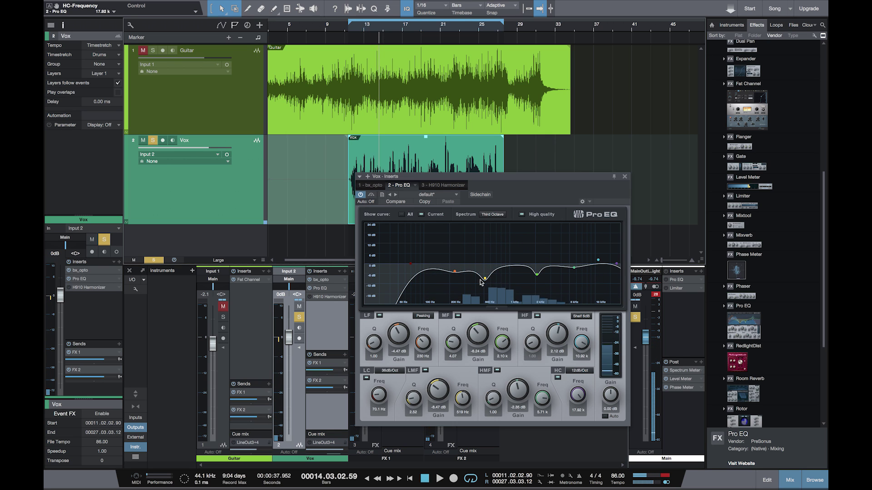
# Step: Boost the Pro EQ's LMF band to about 15.8 dB and sweep it to about 605 Hz while the vocal plays
pyautogui.click(484, 279)
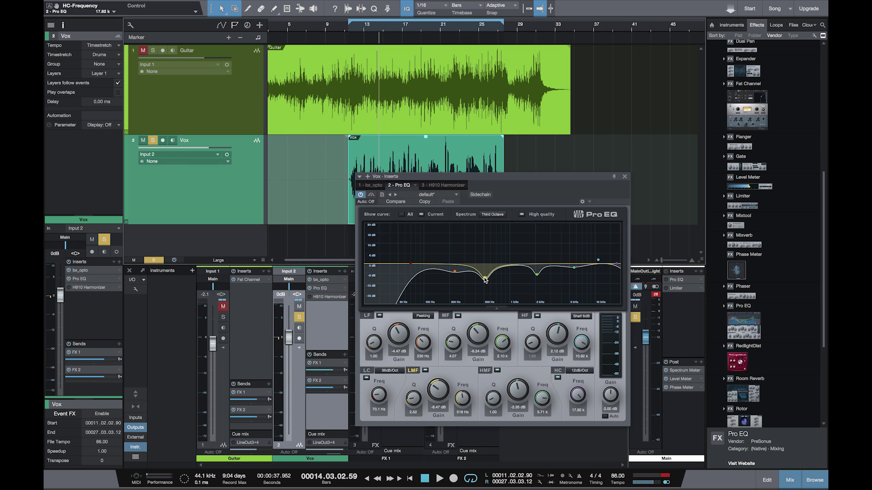
pyautogui.moveTo(485, 278); pyautogui.dragTo(486, 245)
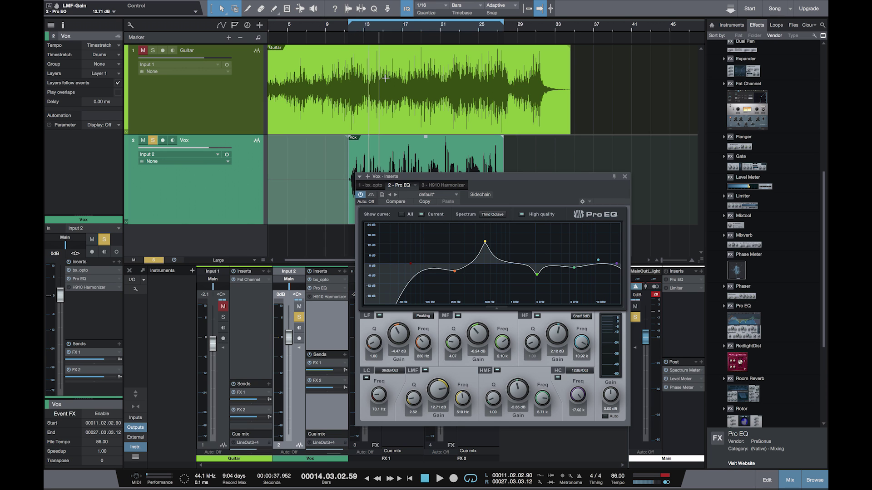
pyautogui.press('space')
pyautogui.moveTo(485, 242)
pyautogui.mouseDown()
pyautogui.moveTo(519, 235)
pyautogui.moveTo(476, 238)
pyautogui.moveTo(491, 239)
pyautogui.mouseUp()
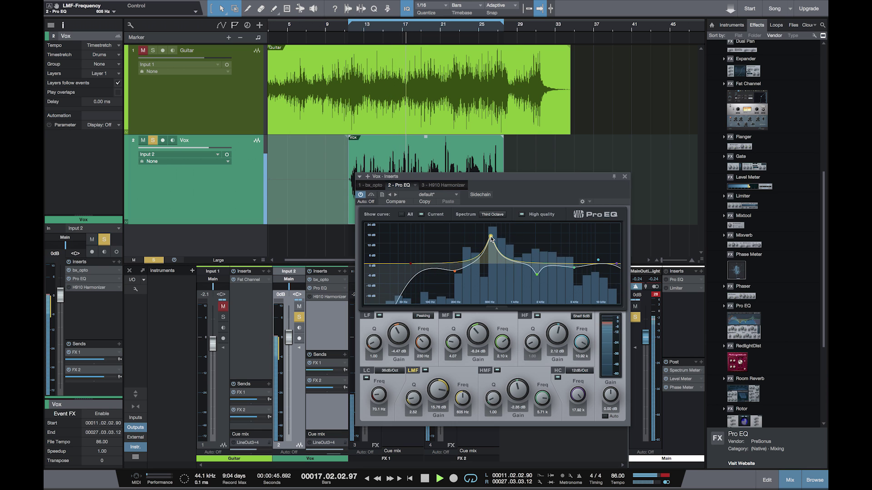
pyautogui.press('space')
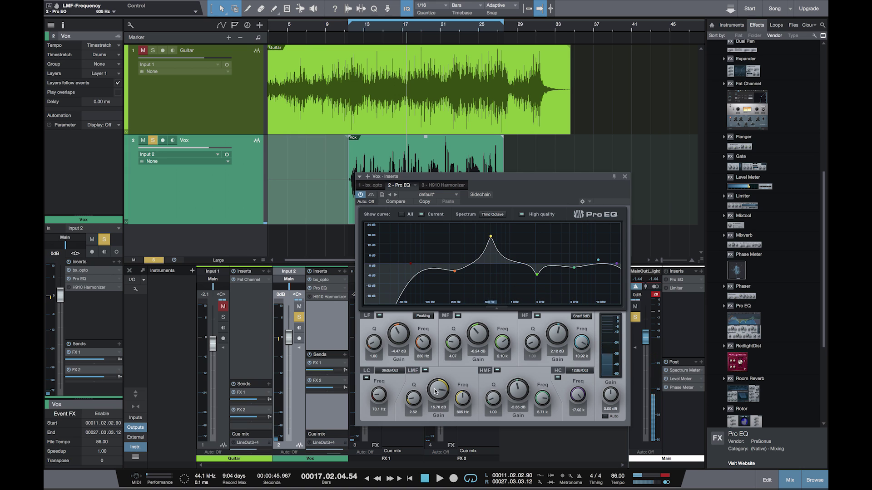
# Step: Lower the Pro EQ's LMF gain to -5.78 dB and listen to the vocal with the cut
pyautogui.scroll(-3, 435, 391)
pyautogui.scroll(-16, 435, 391)
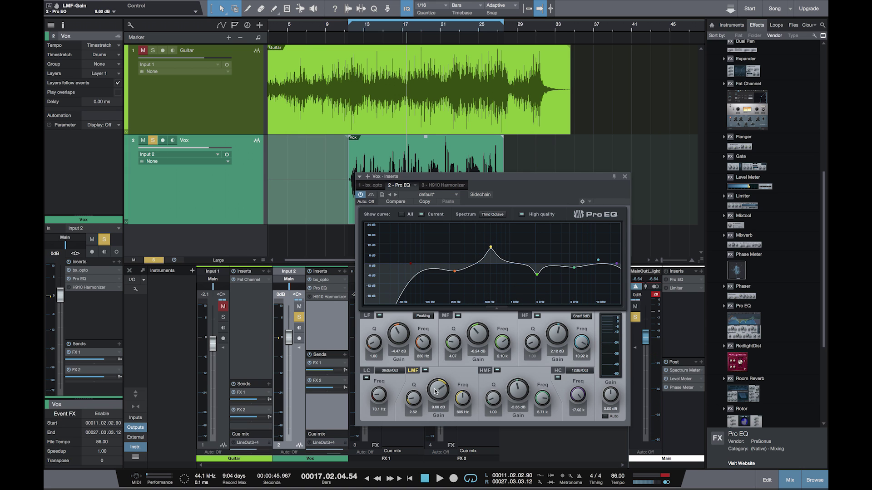
pyautogui.scroll(-1, 435, 392)
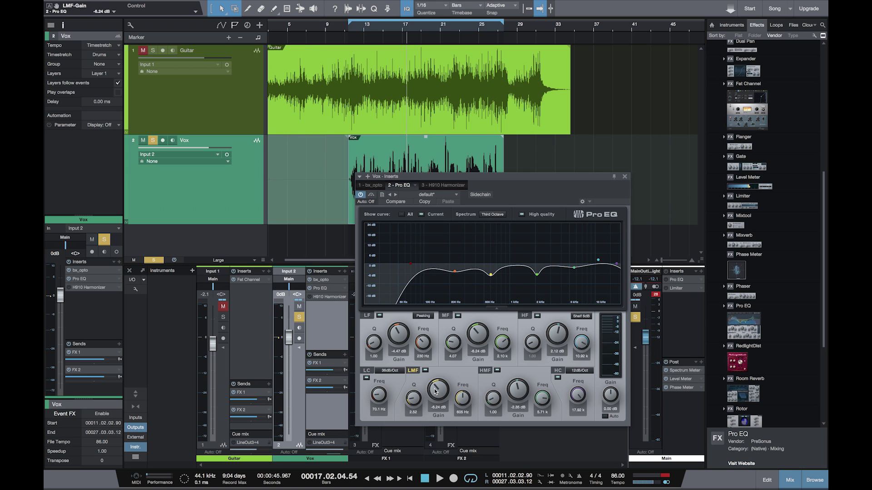
pyautogui.press('space')
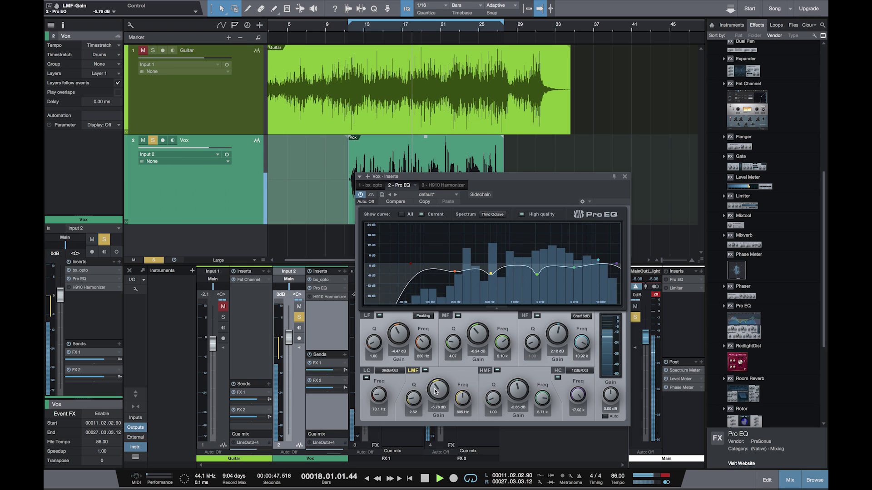
pyautogui.press('space')
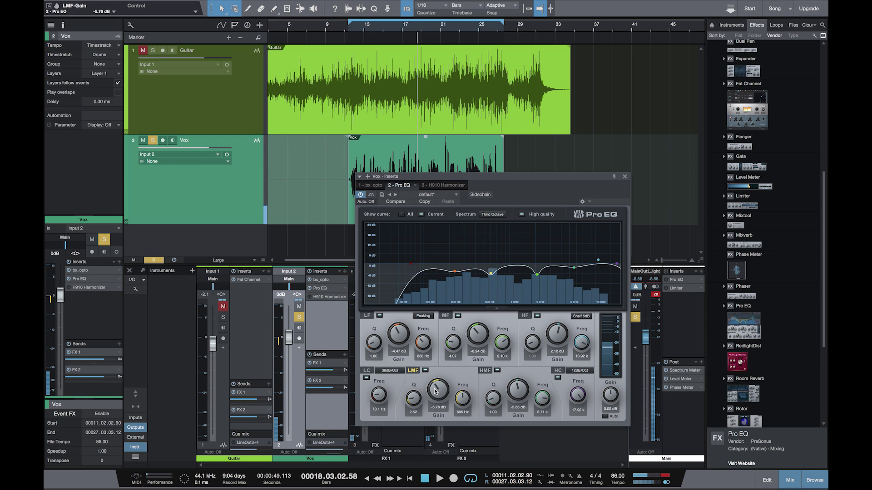
# Step: Adjust the Pro EQ's low-cut frequency to 73.2 Hz while listening to the vocal, and close the plug-in window
pyautogui.moveTo(410, 265)
pyautogui.mouseDown()
pyautogui.moveTo(364, 266)
pyautogui.moveTo(420, 273)
pyautogui.mouseUp()
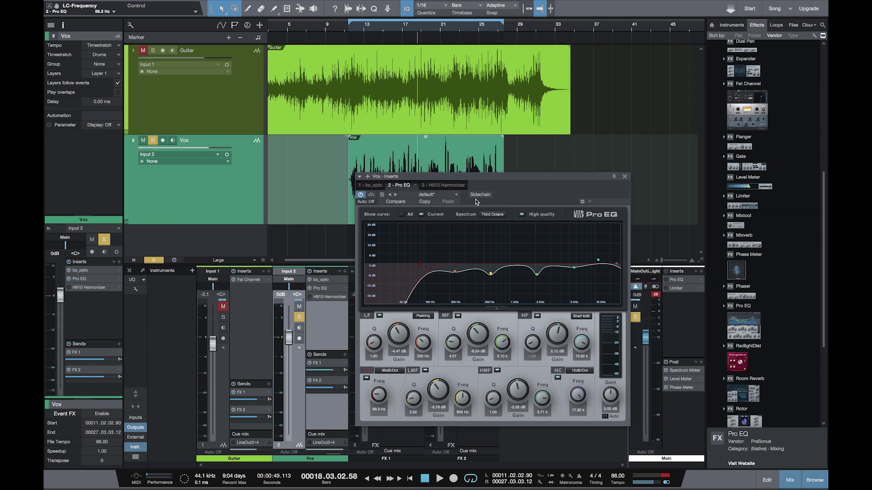
pyautogui.press('space')
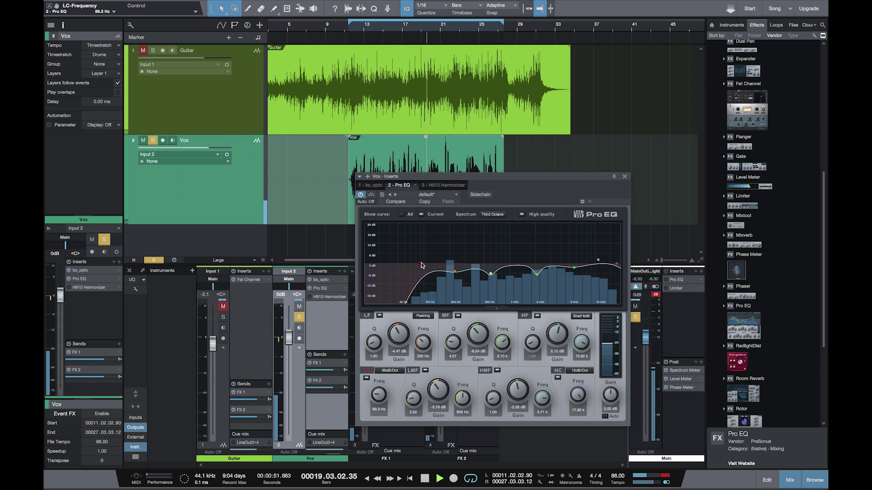
pyautogui.moveTo(420, 263); pyautogui.dragTo(413, 265)
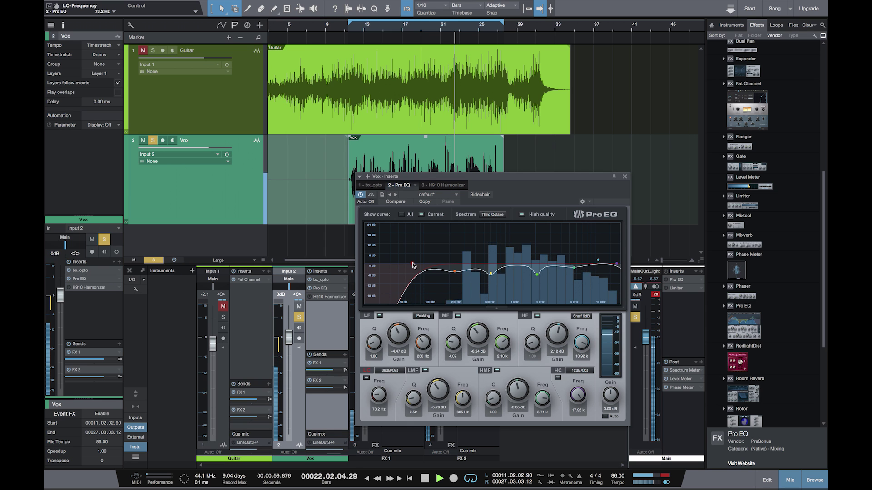
pyautogui.press('space')
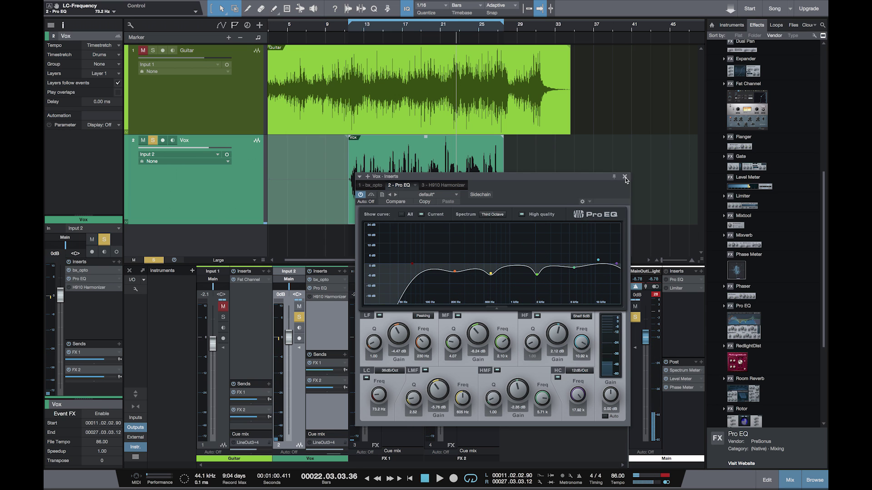
pyautogui.click(624, 176)
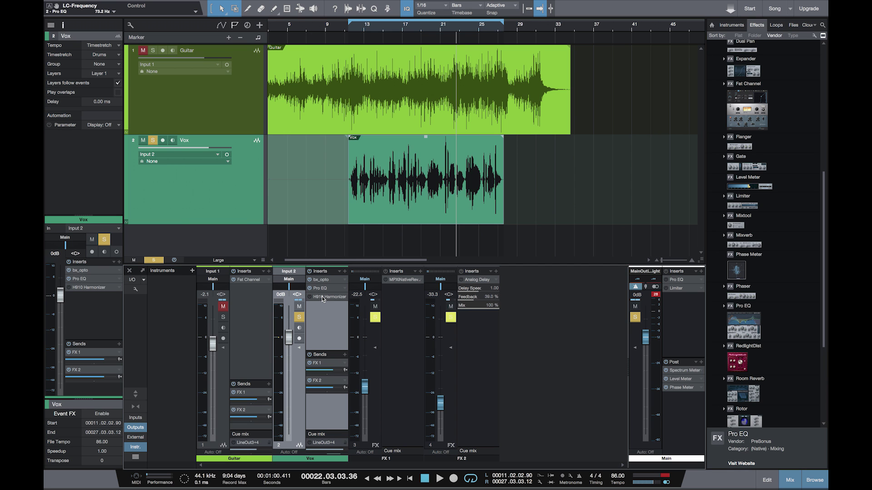
# Step: Open the H910 Harmonizer on the Vox channel and turn it on while the vocal plays
pyautogui.click(323, 297)
pyautogui.moveTo(540, 63); pyautogui.dragTo(474, 45)
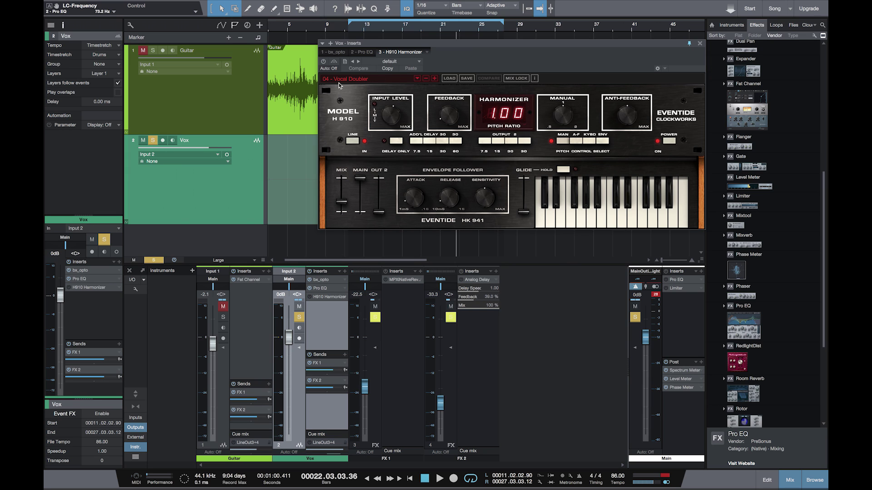
pyautogui.moveTo(399, 46); pyautogui.dragTo(404, 208)
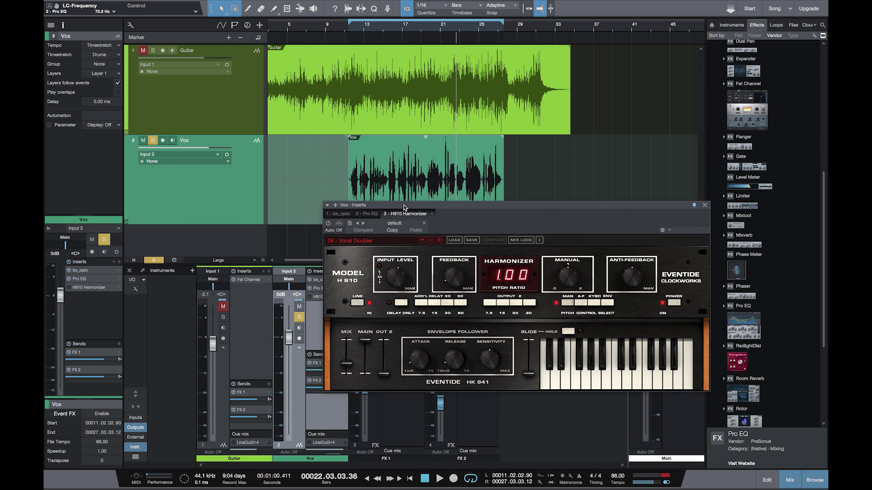
pyautogui.press('space')
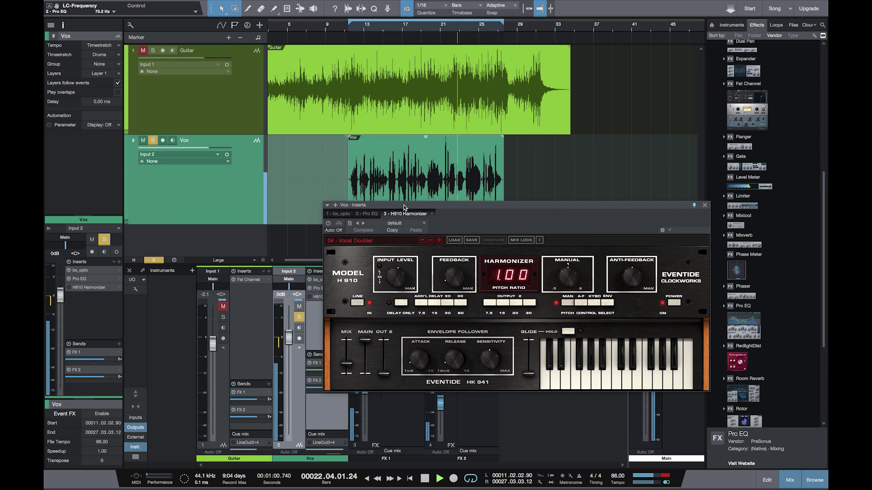
pyautogui.click(328, 224)
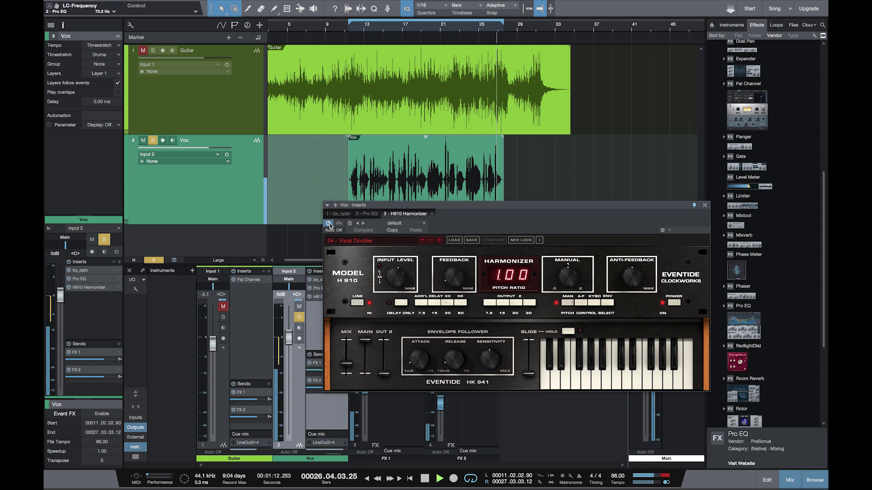
pyautogui.click(328, 223)
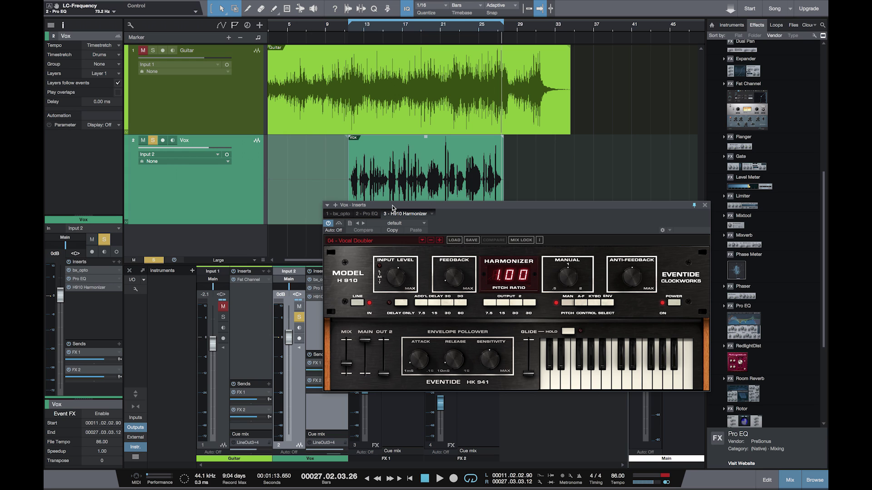
# Step: Compare the vocal from about bar 13 with the H910 Harmonizer bypassed and enabled, leave it enabled, and close its window
pyautogui.click(372, 26)
pyautogui.click(329, 224)
pyautogui.press('space')
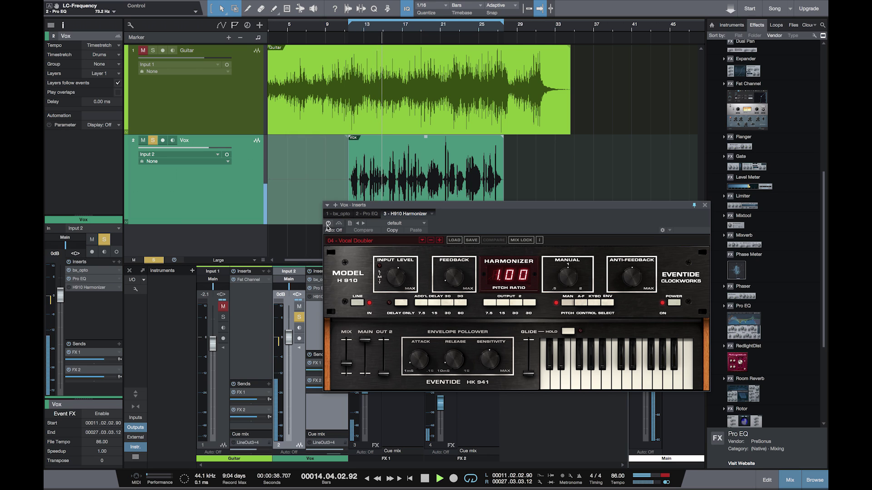
pyautogui.press('space')
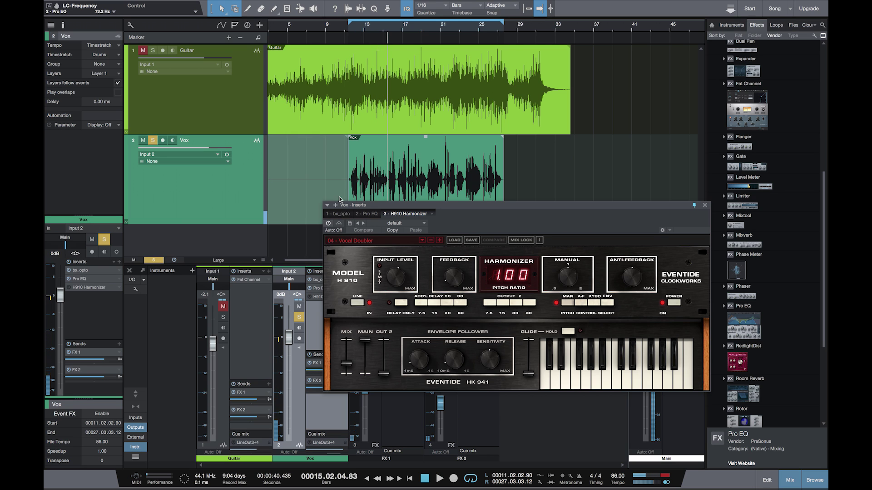
pyautogui.click(362, 28)
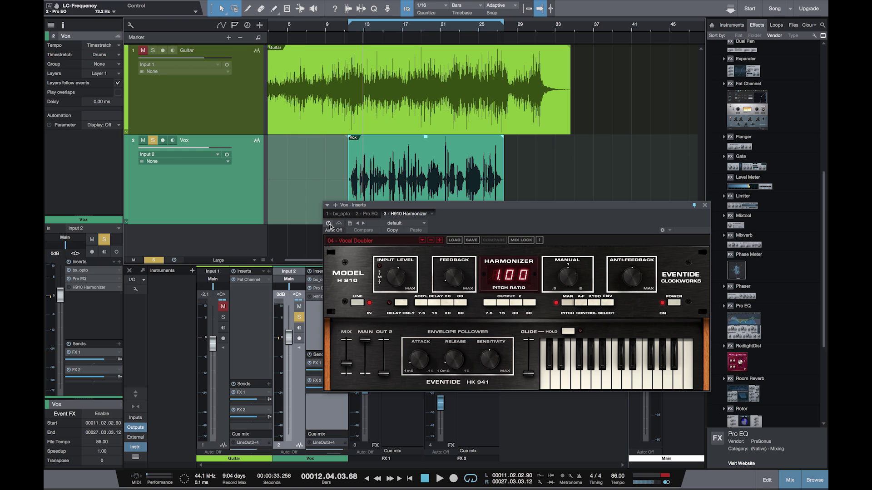
pyautogui.press('space')
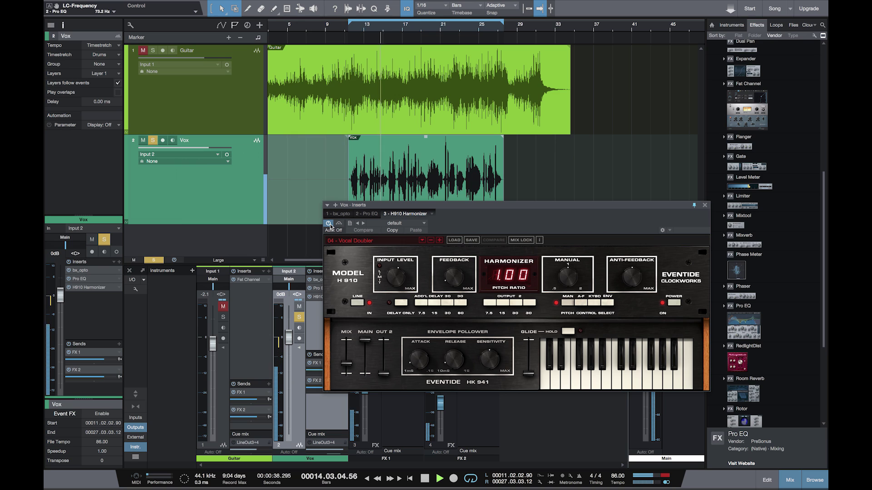
pyautogui.press('space')
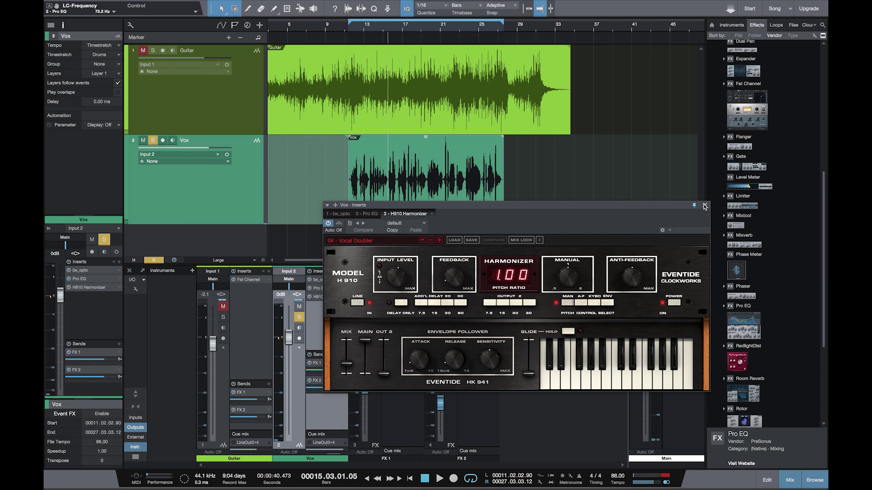
pyautogui.moveTo(616, 211); pyautogui.dragTo(570, 283)
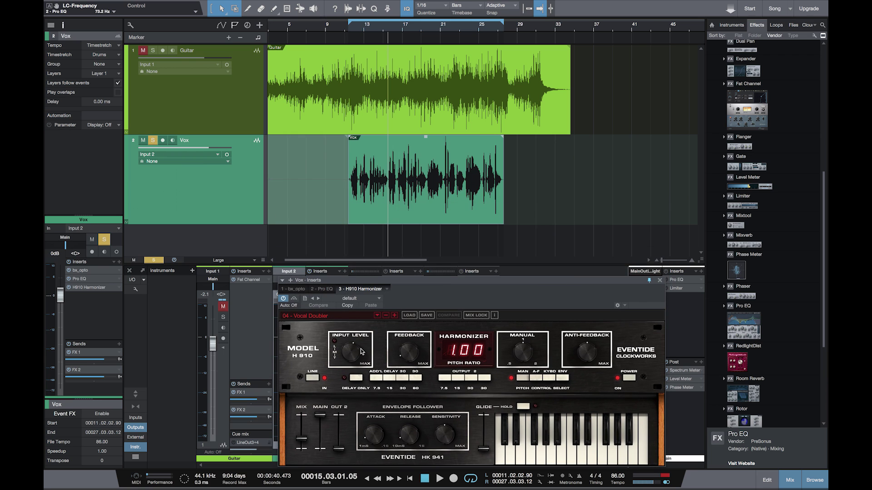
pyautogui.click(660, 281)
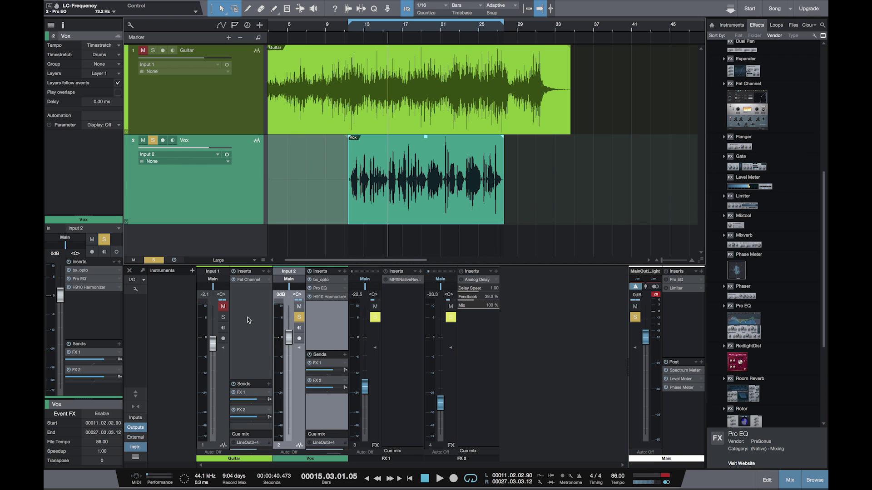
# Step: Unmute the Guitar channel with all solos cleared, and lower the FX 1 and FX 2 faders to minus infinity
pyautogui.click(223, 306)
pyautogui.click(223, 317)
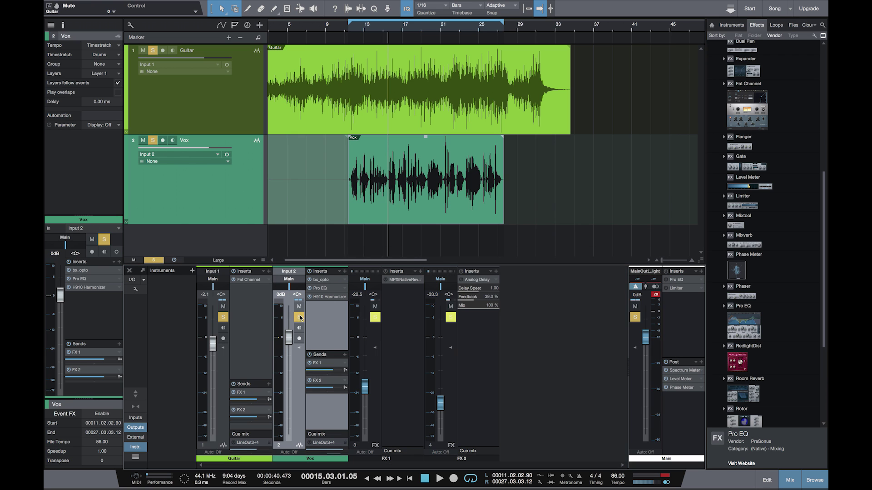
pyautogui.moveTo(363, 385); pyautogui.dragTo(364, 435)
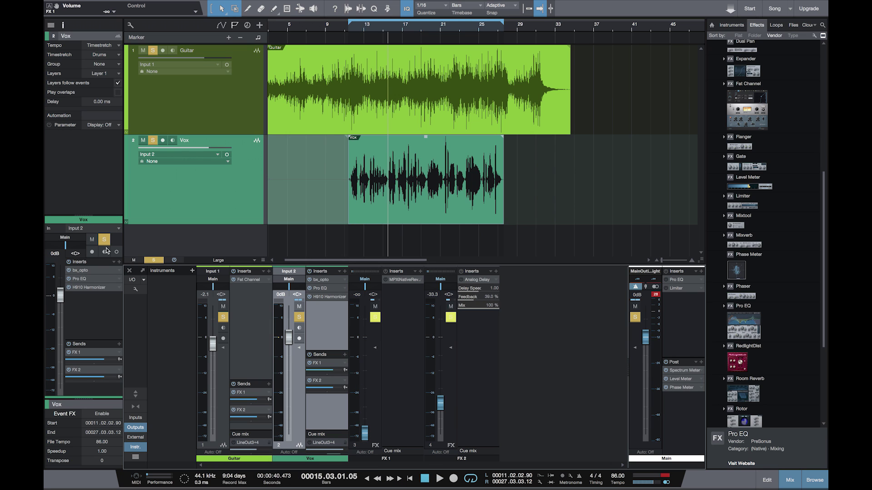
pyautogui.click(154, 261)
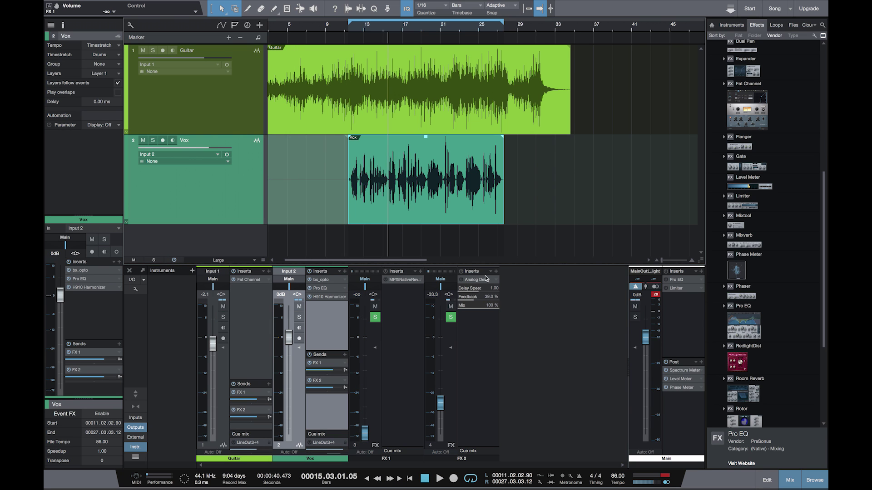
pyautogui.moveTo(441, 403); pyautogui.dragTo(440, 435)
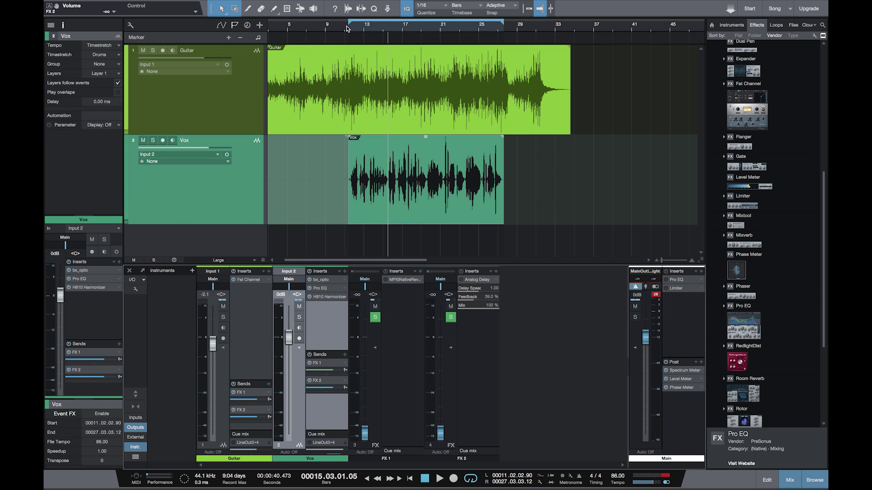
# Step: Balance the tracks while playing from about bar 9, setting the Guitar fader to -10.0 dB and the Vox fader to +0.8 dB
pyautogui.click(325, 27)
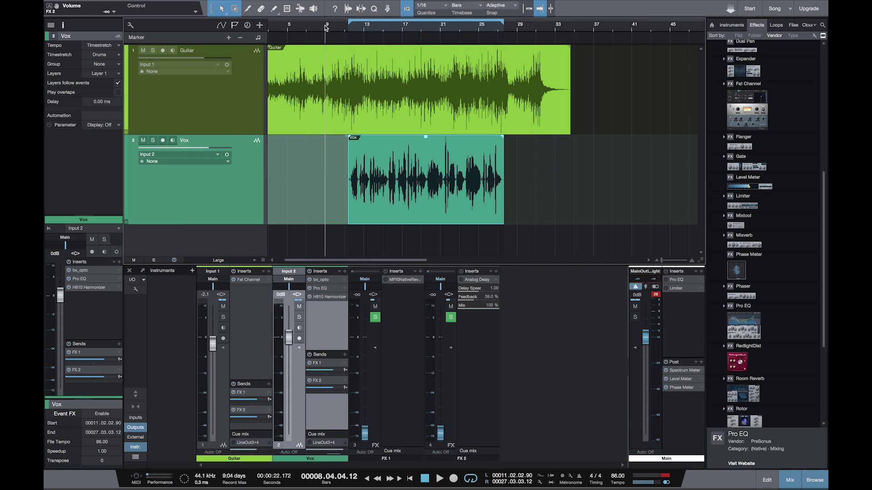
pyautogui.press('space')
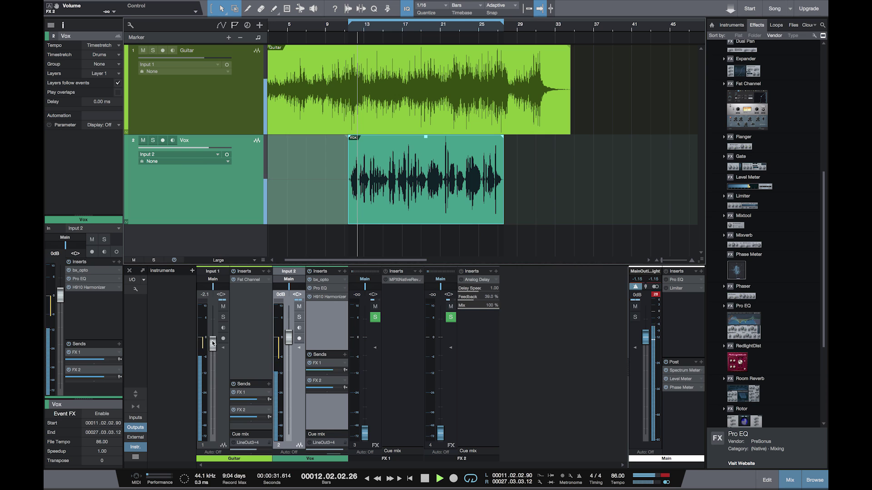
pyautogui.scroll(-6, 213, 344)
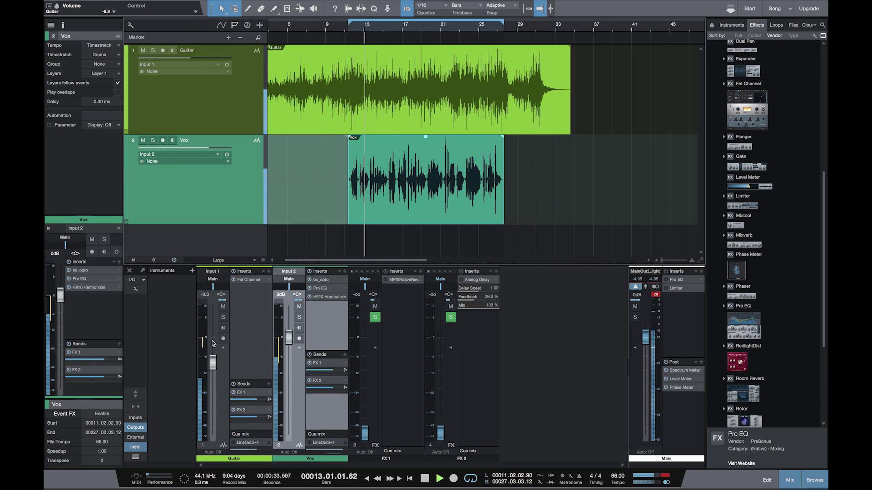
pyautogui.scroll(-1, 212, 344)
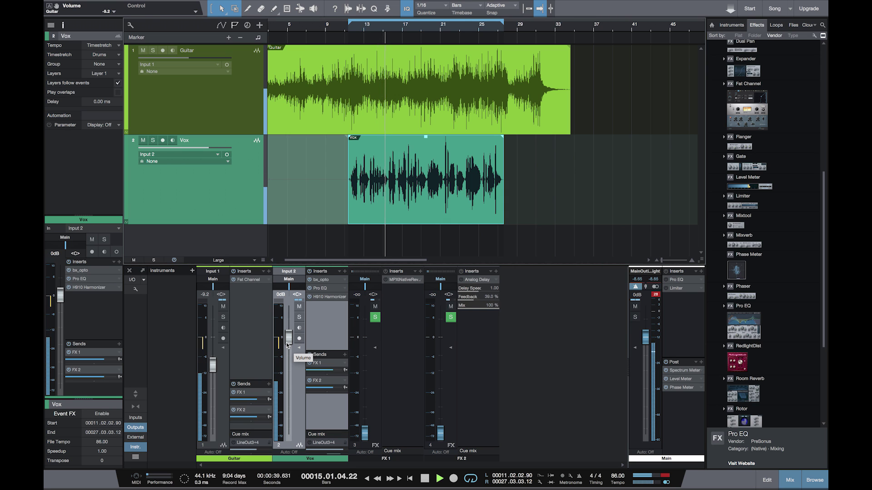
pyautogui.scroll(-1, 208, 363)
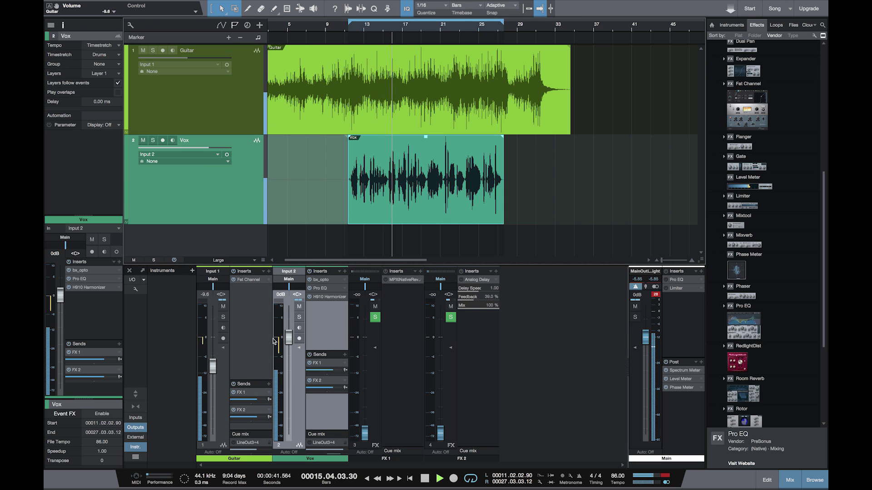
pyautogui.scroll(2, 288, 340)
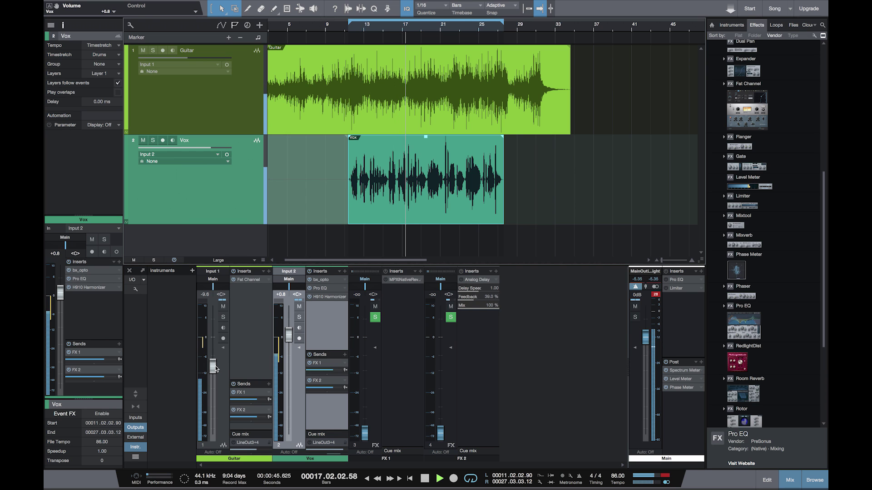
pyautogui.scroll(-1, 215, 369)
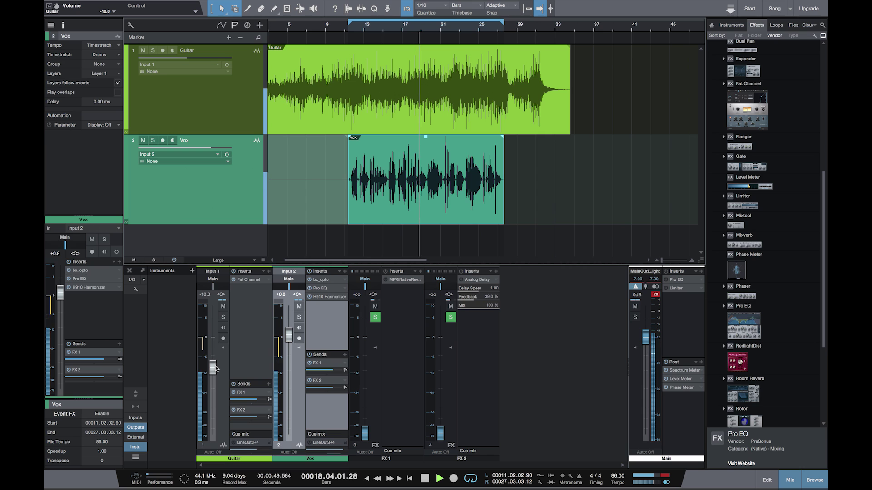
pyautogui.press('space')
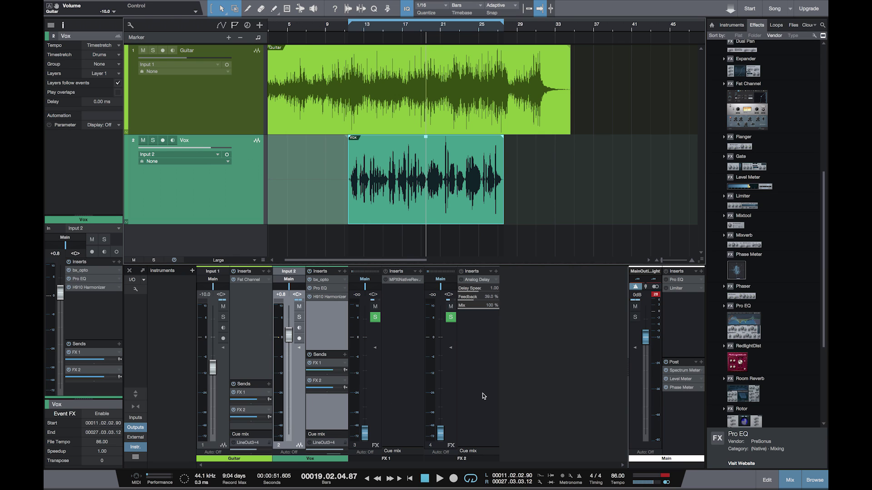
# Step: Add an extra FX channel beside the Vox channel and remove it again
pyautogui.rightClick(298, 410)
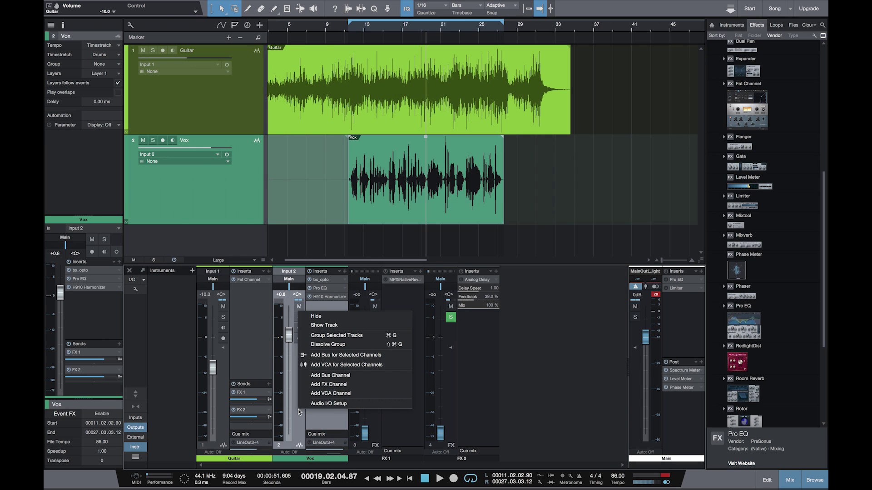
pyautogui.click(323, 385)
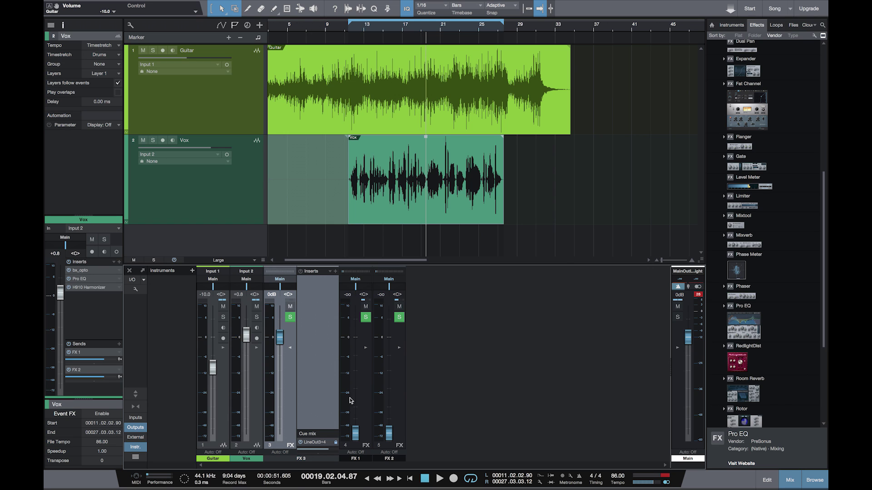
pyautogui.rightClick(289, 385)
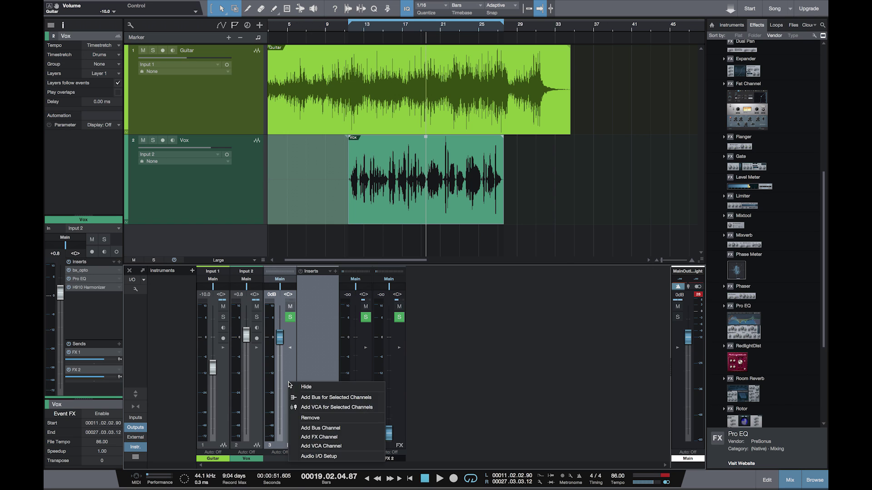
pyautogui.click(325, 418)
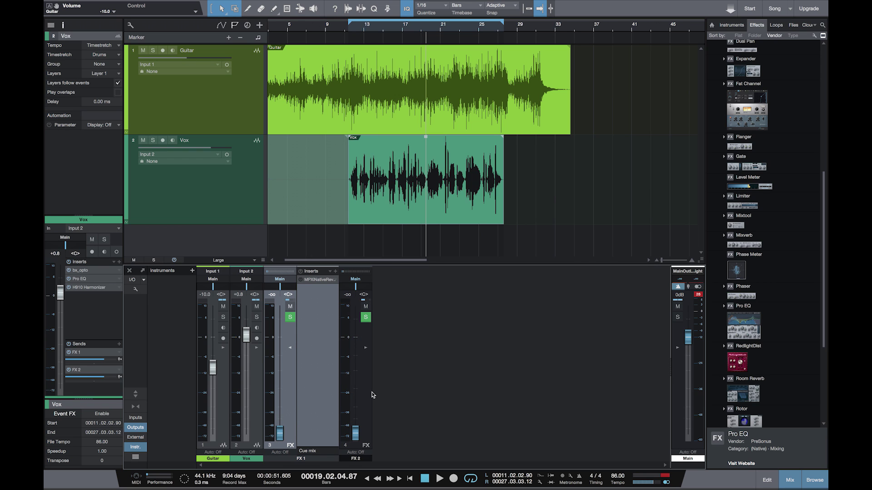
# Step: Expand the FX 2, Guitar and Vox channels and view the send destinations available on the Guitar channel
pyautogui.click(364, 390)
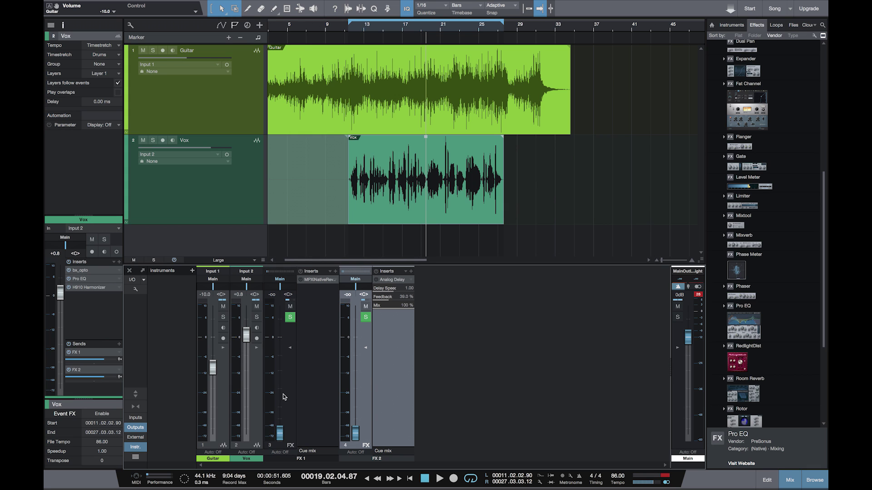
pyautogui.click(222, 427)
pyautogui.click(299, 410)
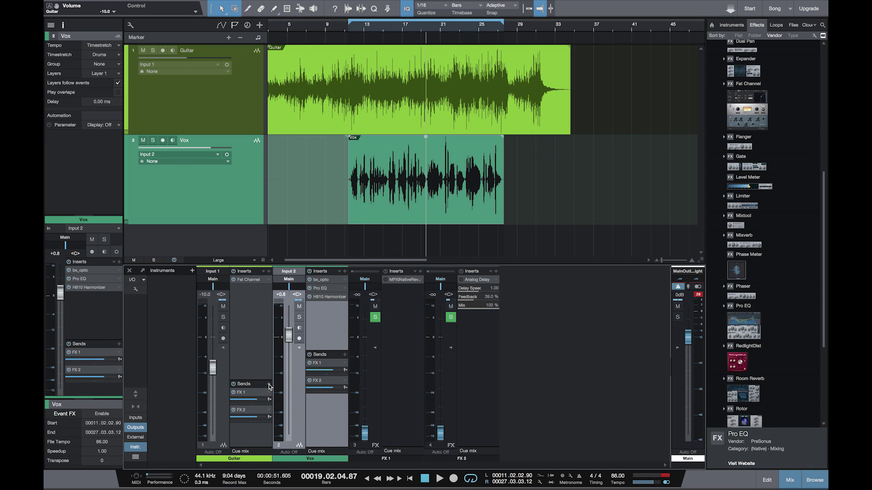
pyautogui.click(269, 384)
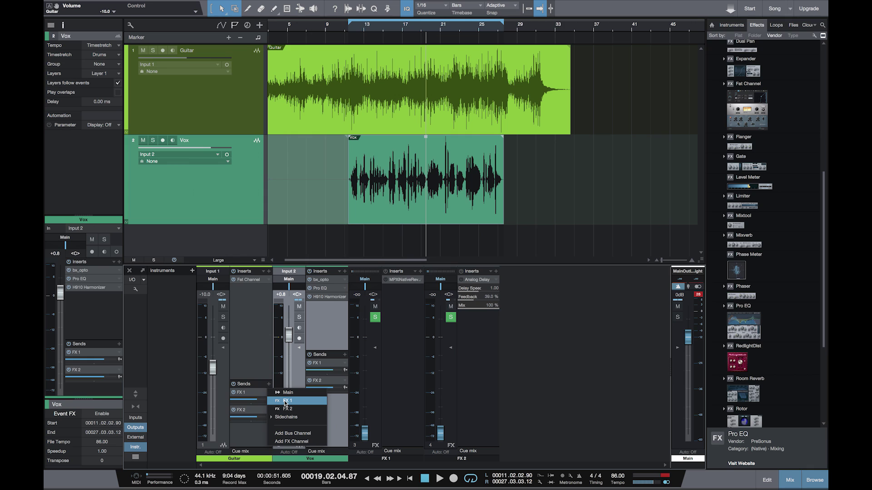
pyautogui.click(251, 358)
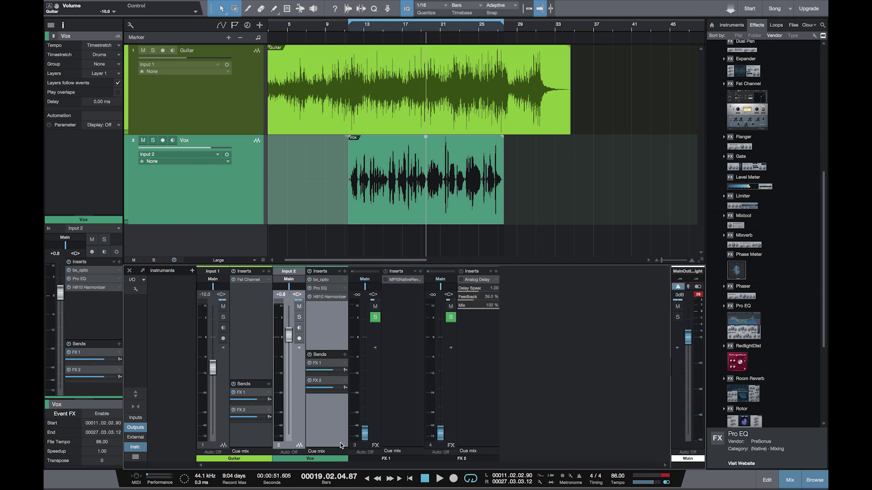
# Step: Open the MPXiNativeReverb plug-in on FX 1 and listen to the mix from about bar 13 with the reverb off
pyautogui.click(406, 280)
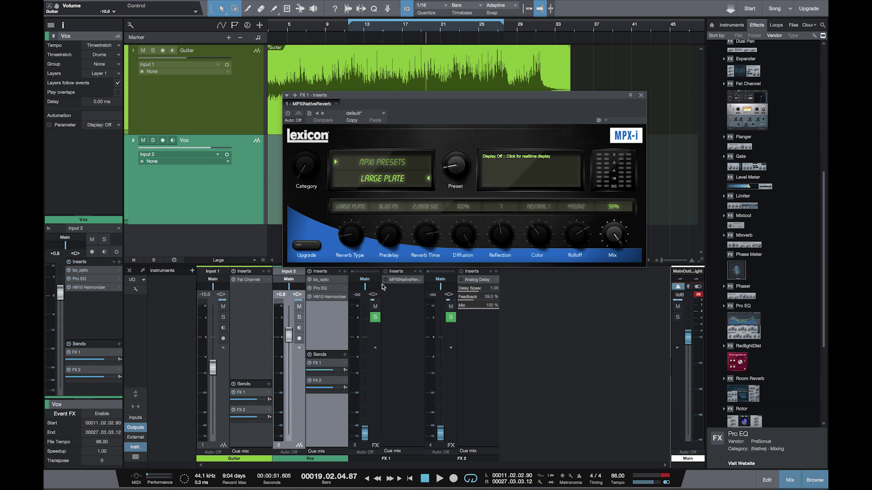
pyautogui.click(367, 28)
pyautogui.press('space')
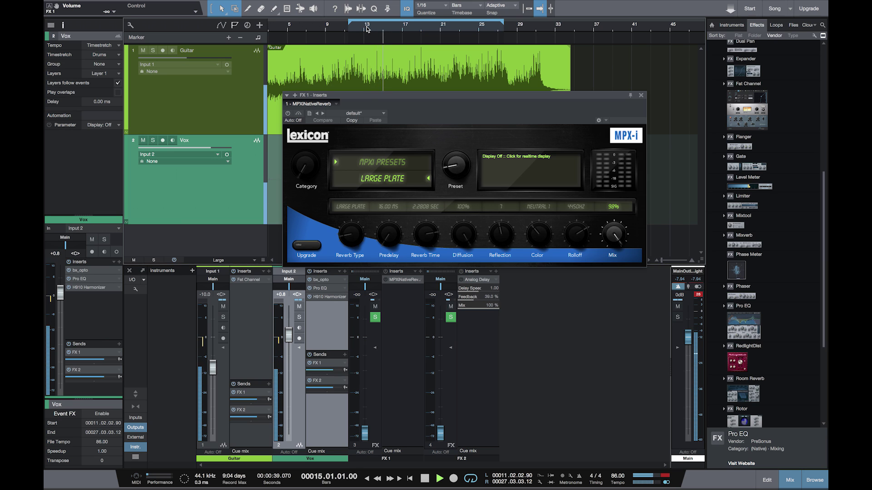
pyautogui.press('space')
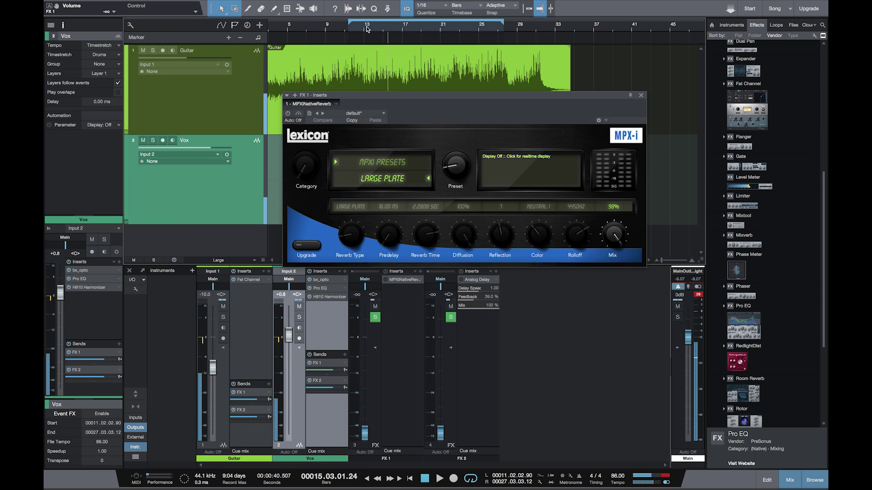
# Step: Turn on the MPXiNativeReverb and raise the FX 1 fader to -14.2 dB while the mix plays
pyautogui.click(288, 113)
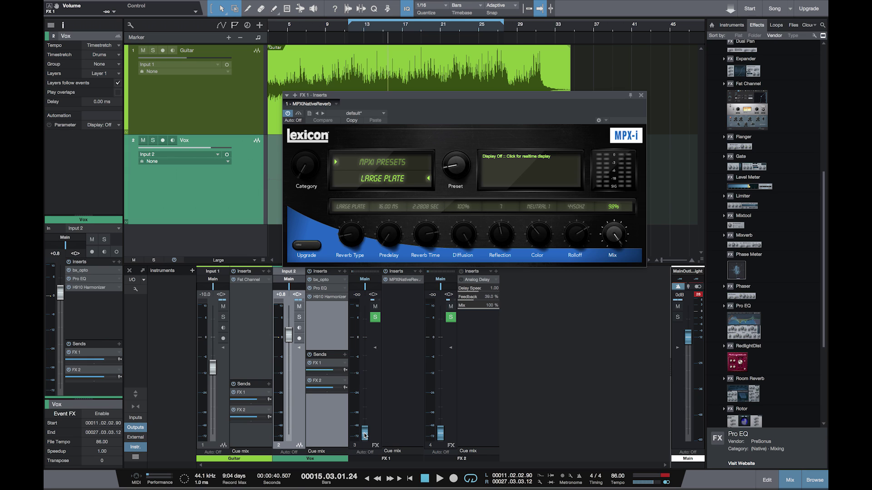
pyautogui.press('space')
pyautogui.moveTo(365, 435); pyautogui.dragTo(366, 383)
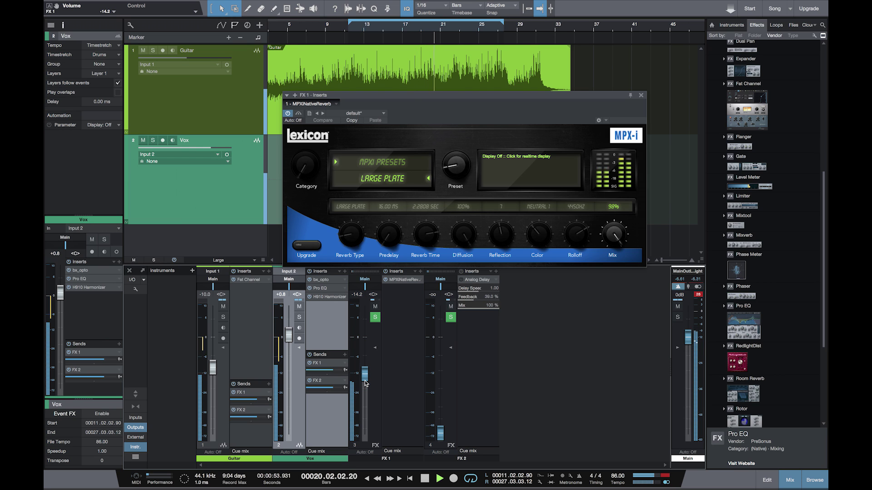
pyautogui.press('space')
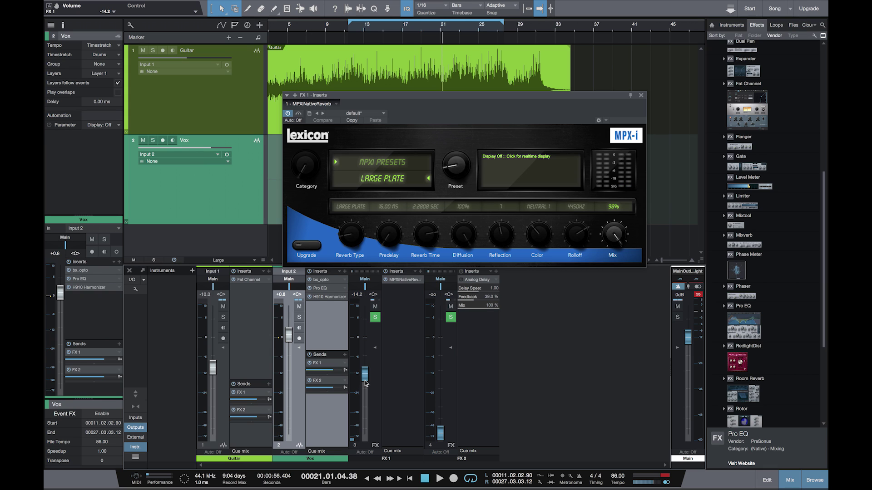
# Step: Lower the FX 1 reverb level to -28.3 dB while listening to the mix
pyautogui.scroll(-5, 365, 382)
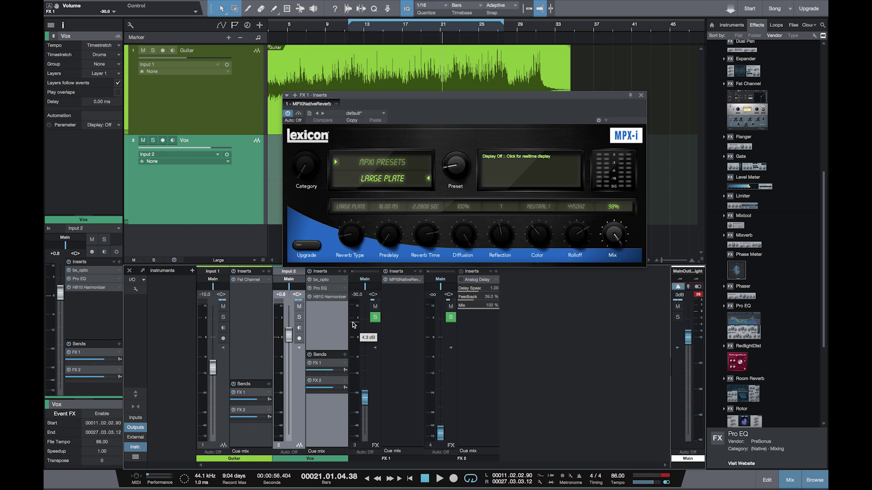
pyautogui.press('space')
pyautogui.moveTo(369, 401); pyautogui.dragTo(368, 401)
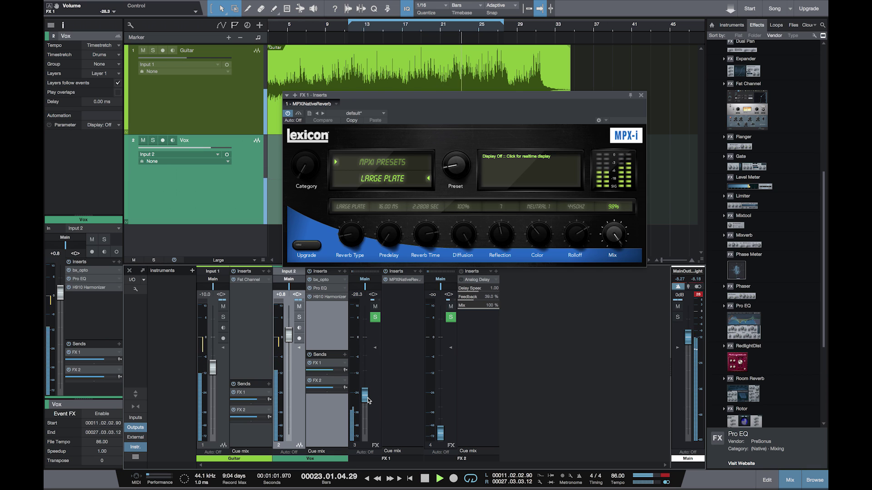
# Step: Stop playback and set the Mix of the MPXiNativeReverb on FX 1 to 100%, then close the plug-in
pyautogui.press('space')
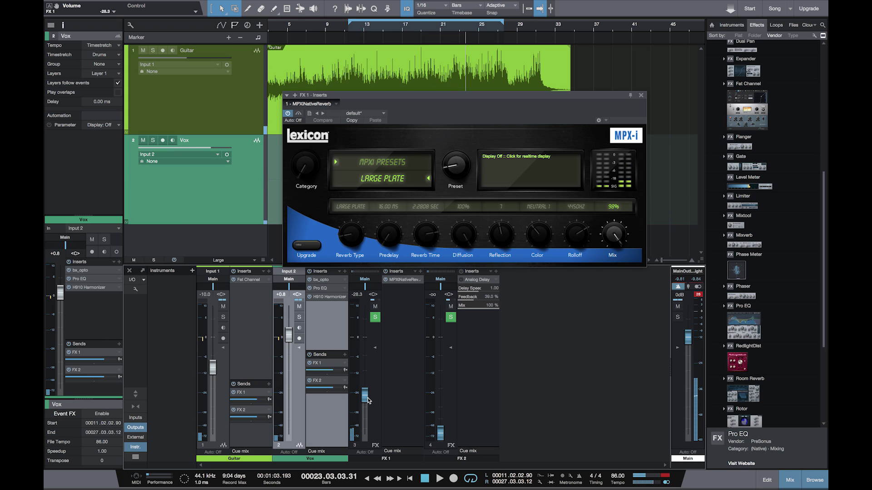
pyautogui.click(405, 282)
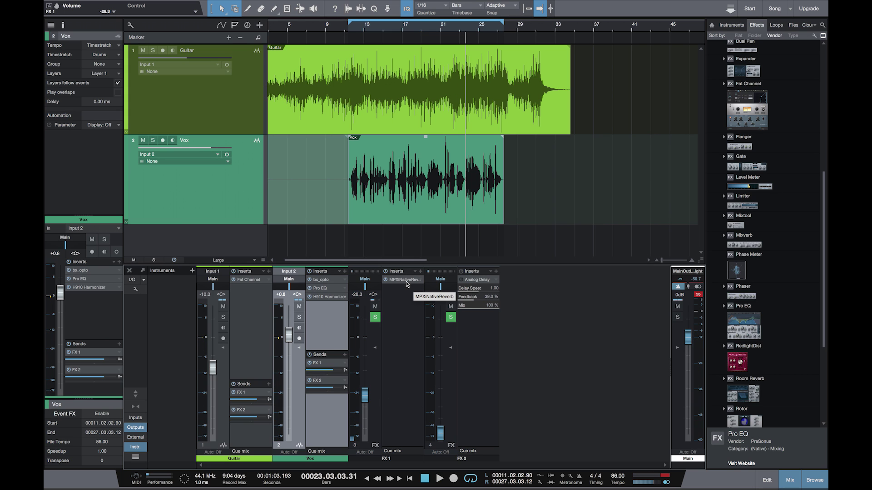
pyautogui.click(407, 281)
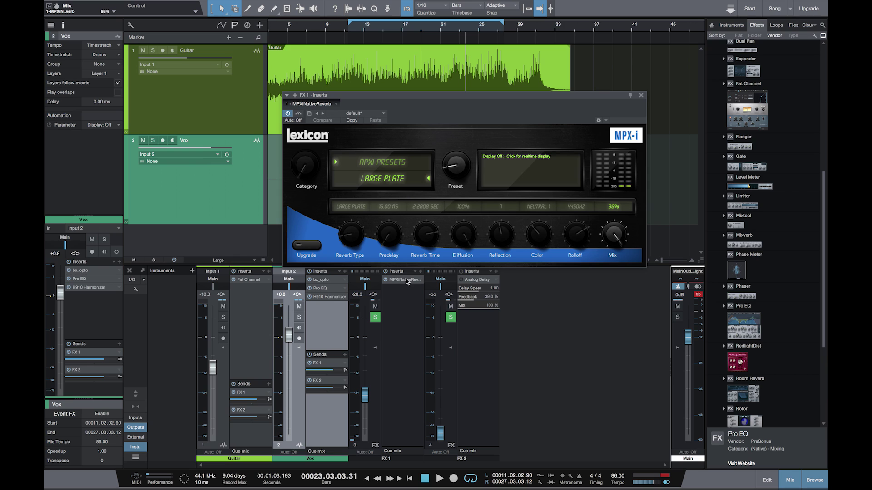
pyautogui.moveTo(619, 242); pyautogui.dragTo(620, 214)
pyautogui.click(641, 96)
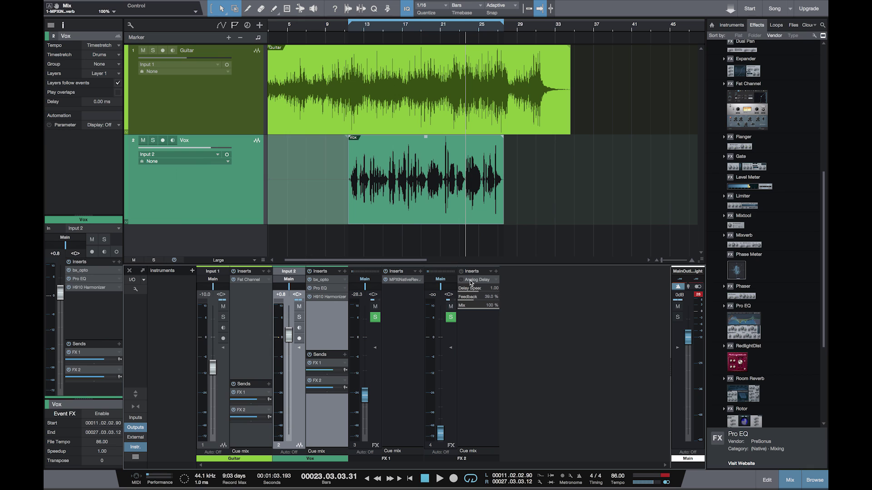
# Step: Turn on the Analog Delay on FX 2 and raise the FX 2 fader to -9.6 dB while playing from about bar 12
pyautogui.click(470, 281)
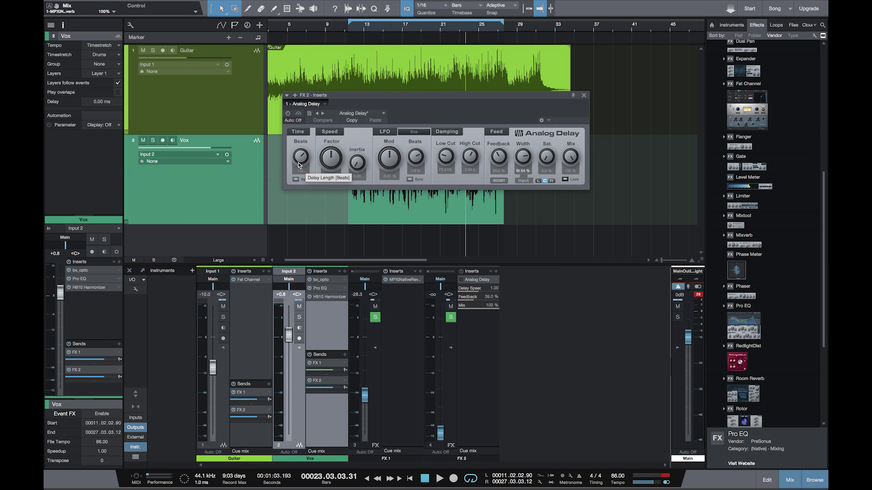
pyautogui.click(288, 113)
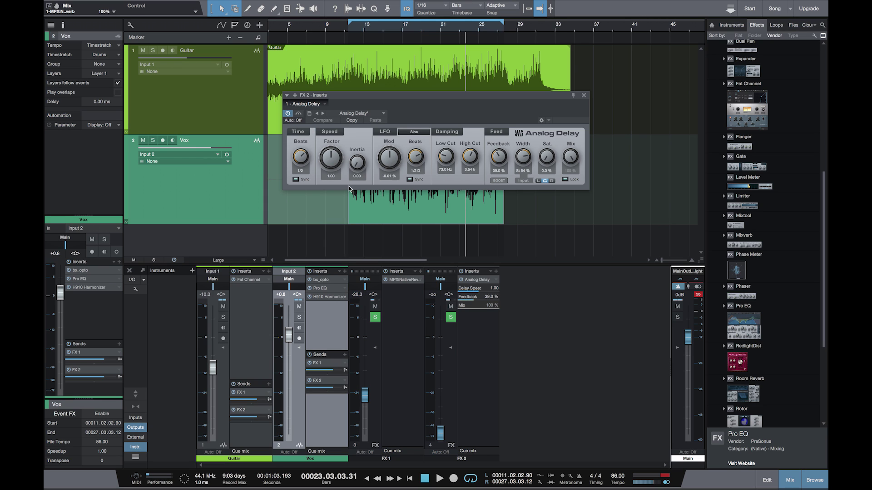
pyautogui.click(357, 26)
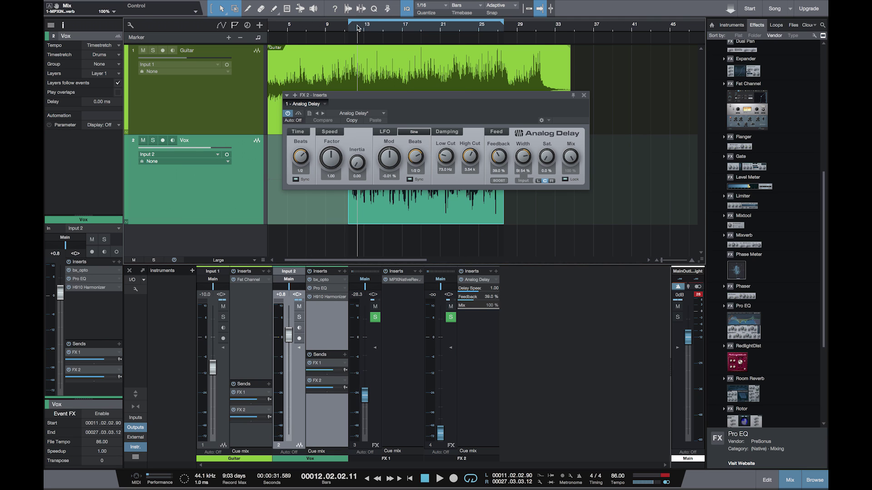
pyautogui.press('space')
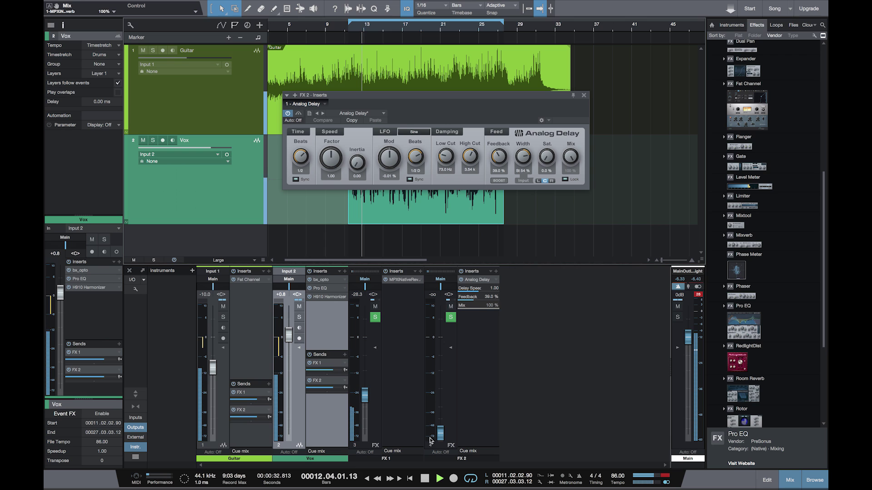
pyautogui.moveTo(440, 435); pyautogui.dragTo(442, 373)
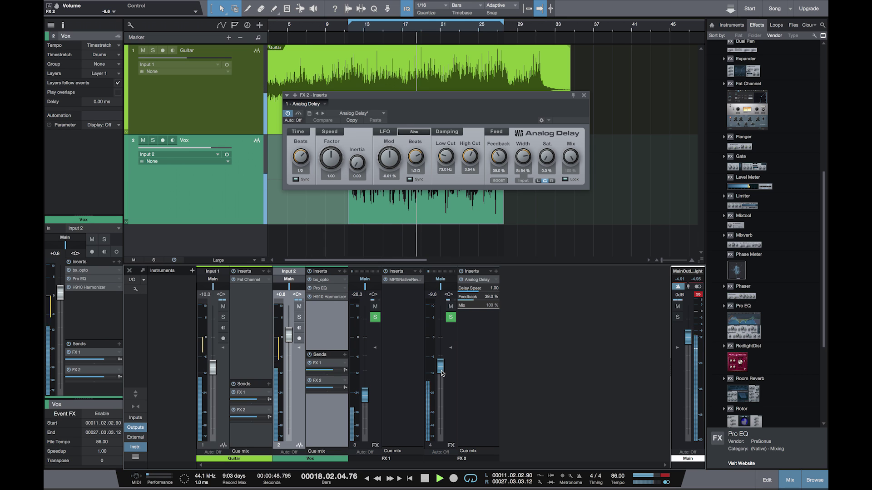
pyautogui.press('space')
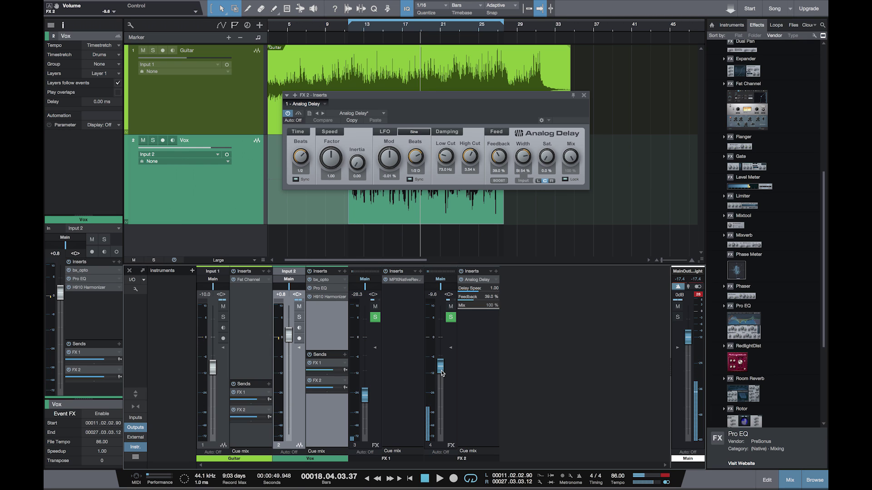
# Step: Reduce the Analog Delay's feedback to 29% and set the FX 2 fader to -28.3 dB while listening to the mix
pyautogui.moveTo(442, 373); pyautogui.dragTo(440, 399)
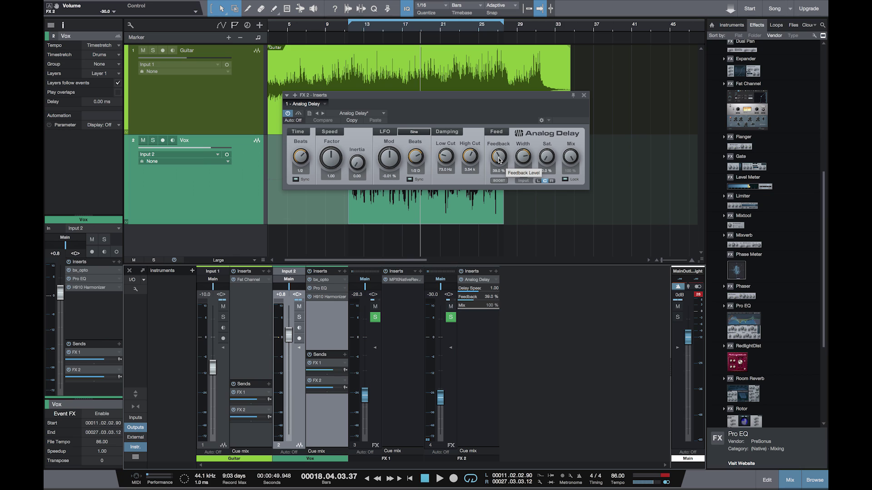
pyautogui.scroll(-1, 499, 159)
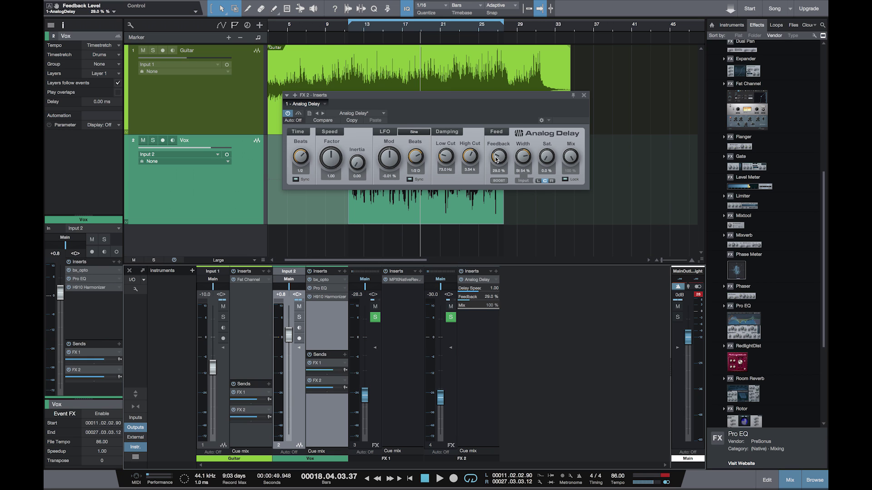
pyautogui.press('space')
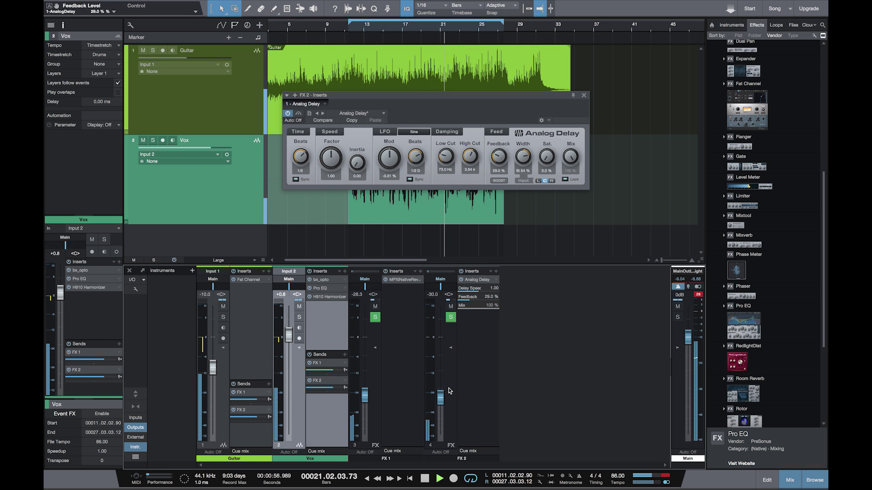
pyautogui.moveTo(440, 399); pyautogui.dragTo(444, 399)
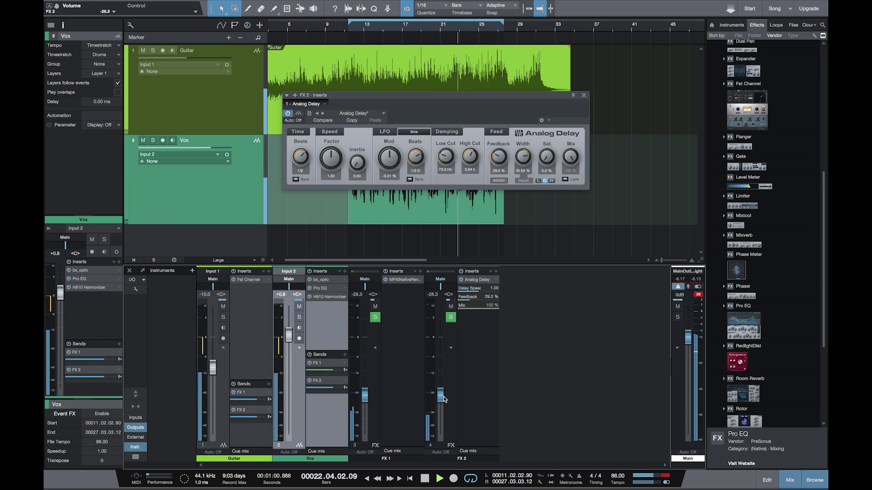
pyautogui.press('space')
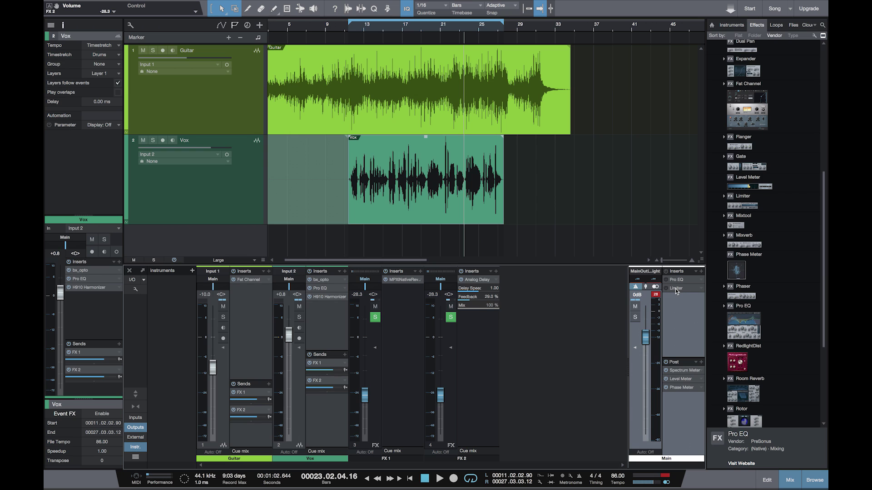
# Step: Turn on the Limiter on the Main output and set its input gain to 3.24 dB while listening to the mix
pyautogui.click(675, 288)
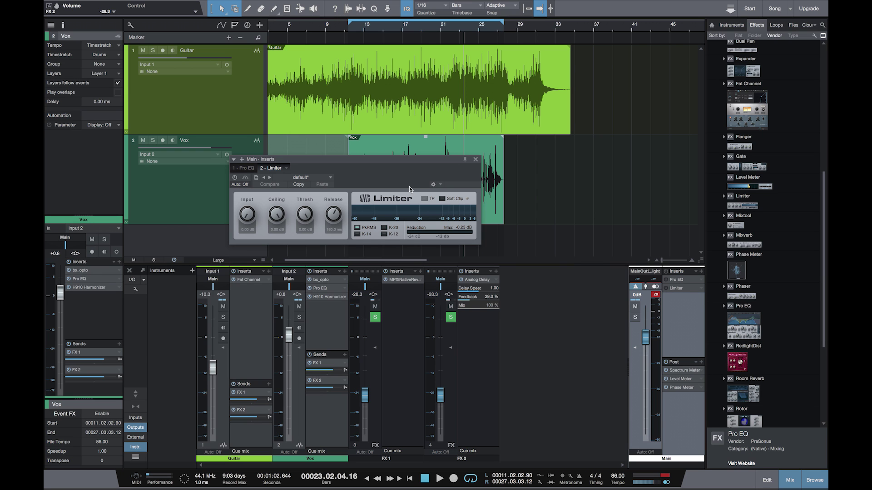
pyautogui.press('space')
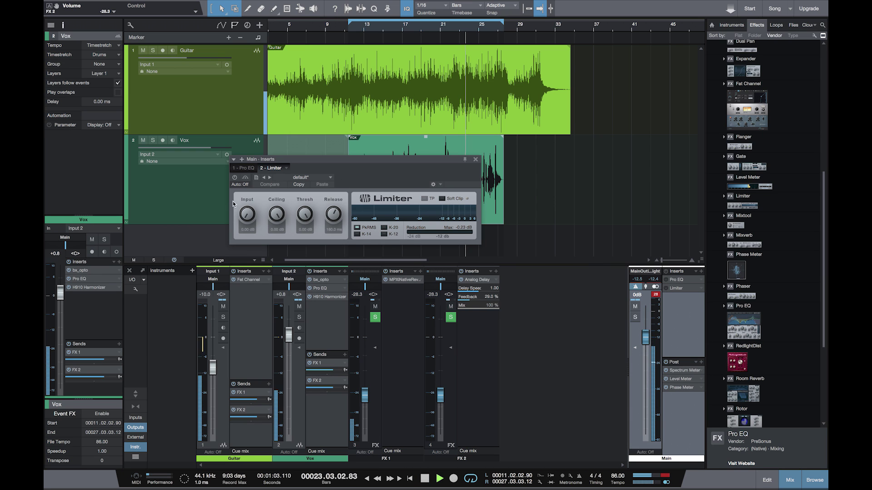
pyautogui.click(235, 178)
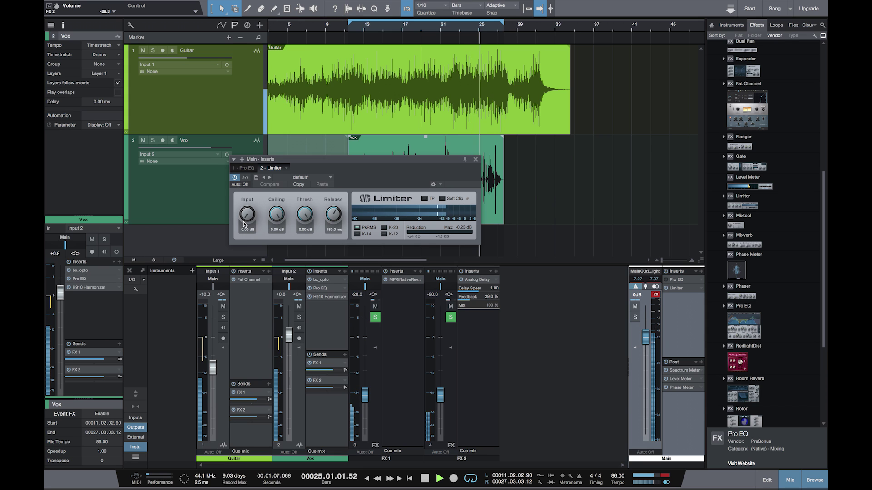
pyautogui.scroll(3, 248, 214)
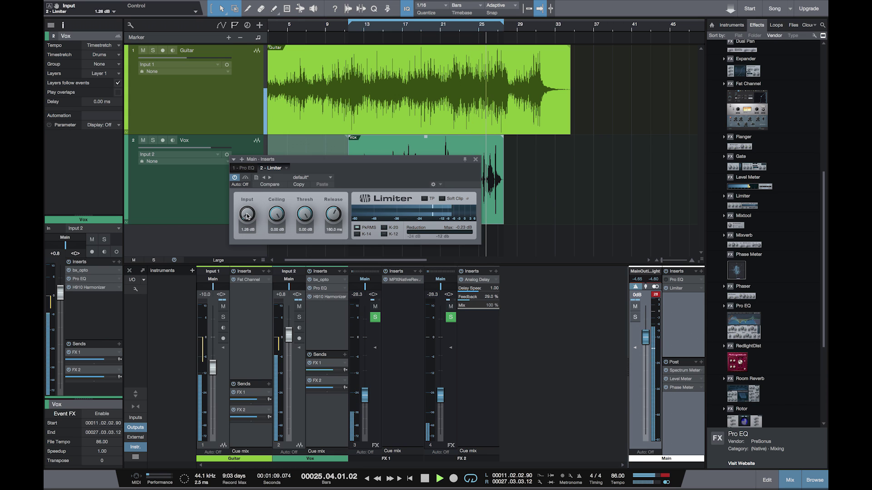
pyautogui.scroll(3, 247, 215)
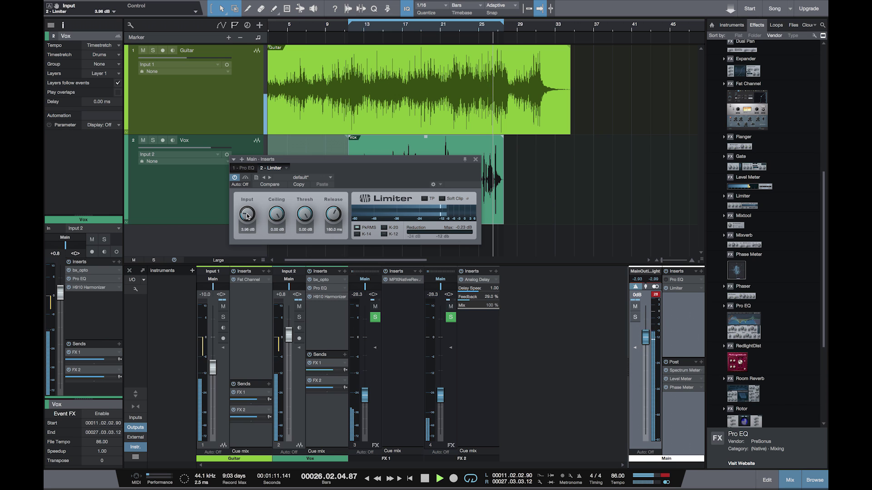
pyautogui.scroll(-3, 248, 214)
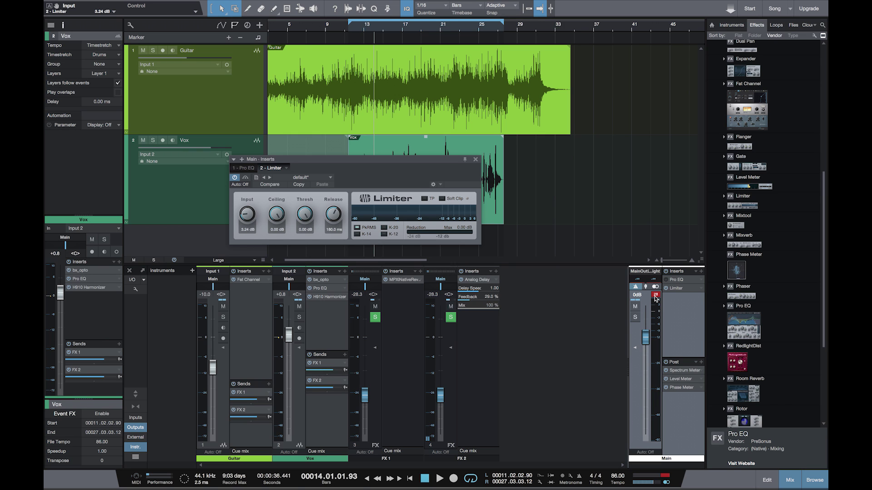
pyautogui.click(476, 160)
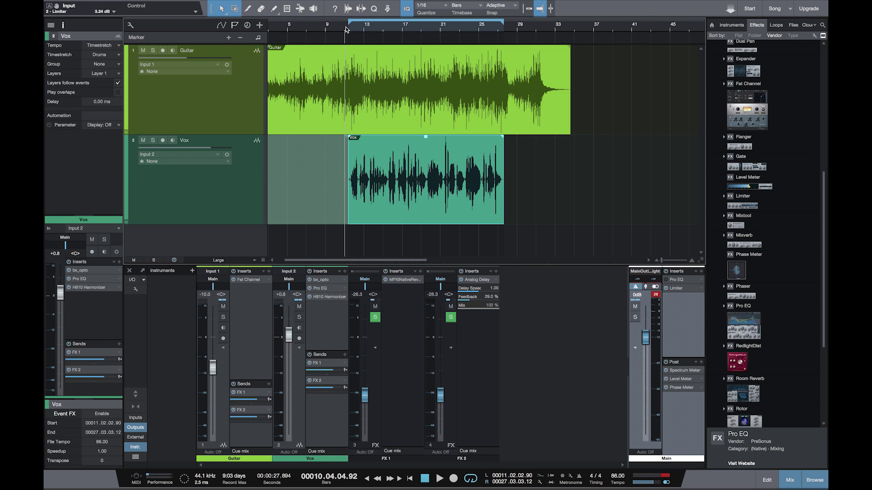
# Step: Redraw the timeline's loop range and fit it to the Vox clip, from 11.02.03.76 to 27.03.03.46
pyautogui.moveTo(350, 20); pyautogui.dragTo(305, 19)
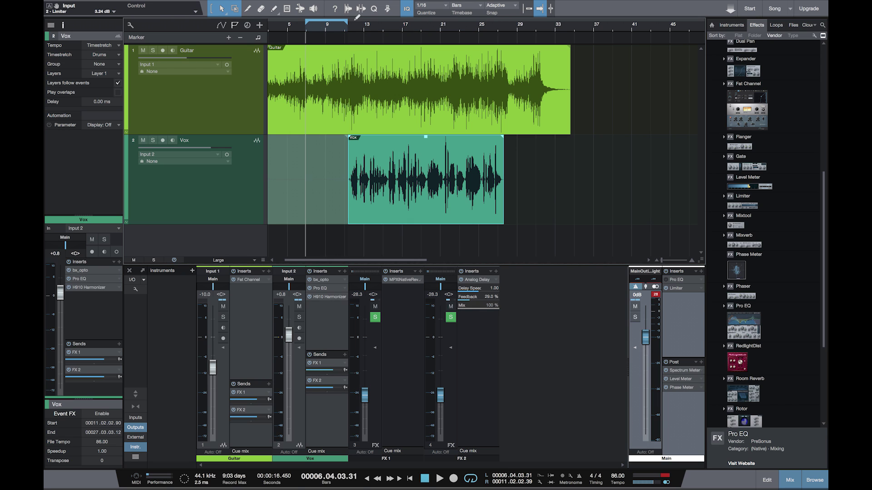
pyautogui.moveTo(348, 20); pyautogui.dragTo(533, 26)
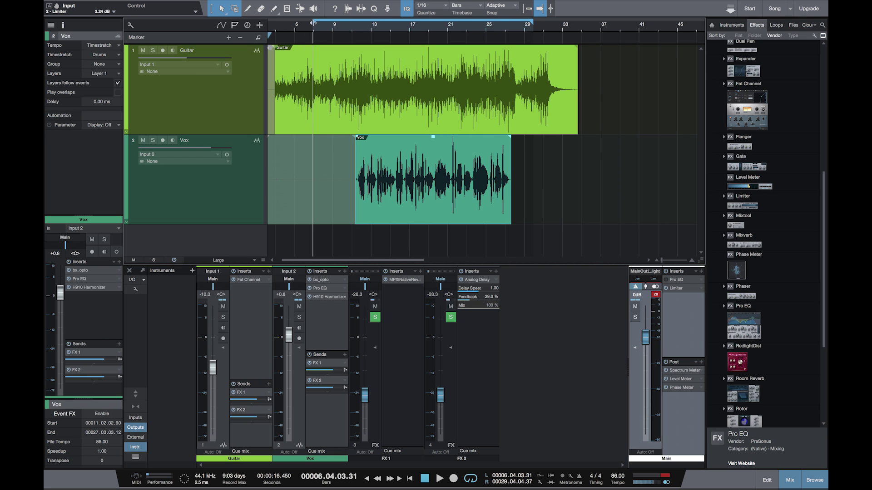
pyautogui.moveTo(312, 23)
pyautogui.mouseDown()
pyautogui.moveTo(363, 27)
pyautogui.moveTo(326, 29)
pyautogui.moveTo(355, 31)
pyautogui.mouseUp()
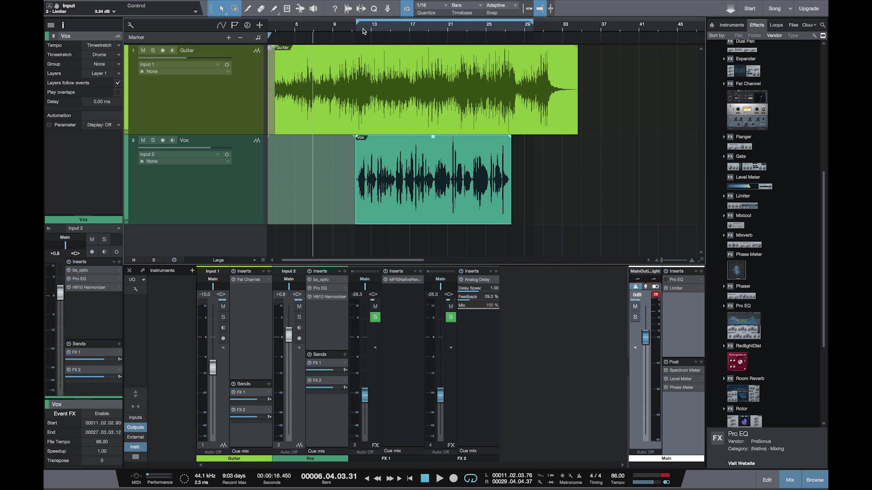
pyautogui.moveTo(532, 27); pyautogui.dragTo(512, 32)
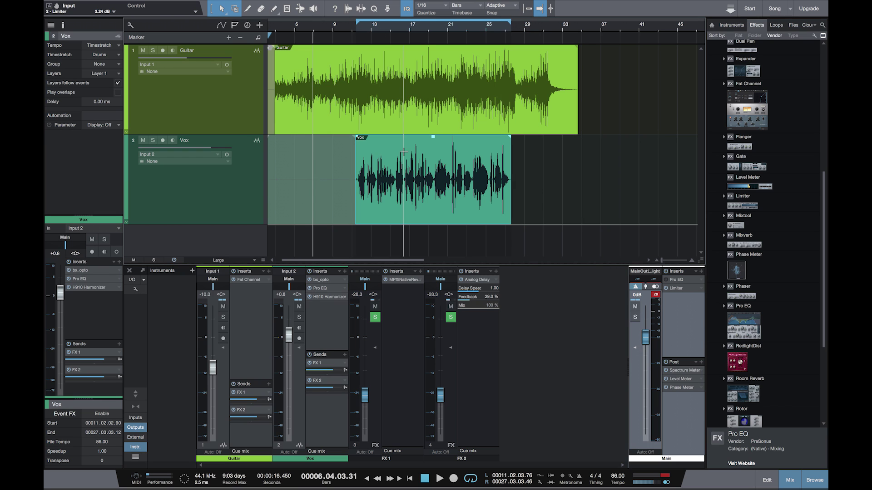
# Step: Expand the Pro EQ insert on the Main channel and place the playback cursor at about bar 8
pyautogui.click(680, 282)
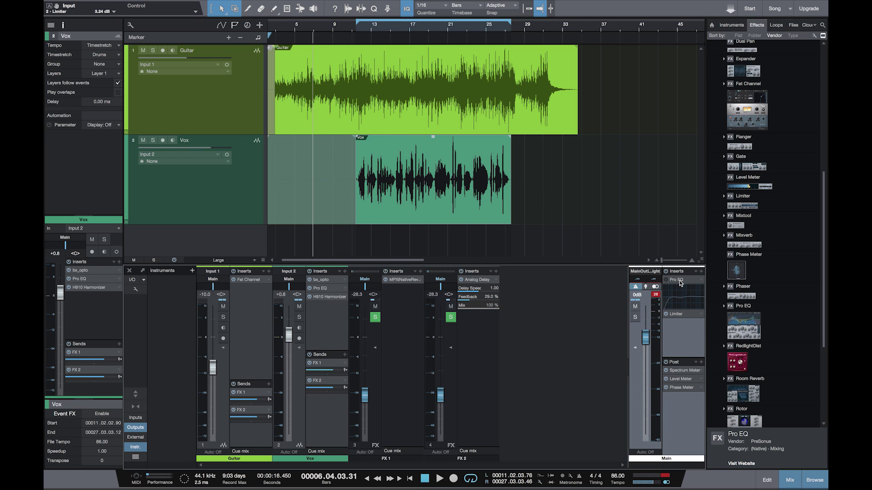
pyautogui.click(336, 29)
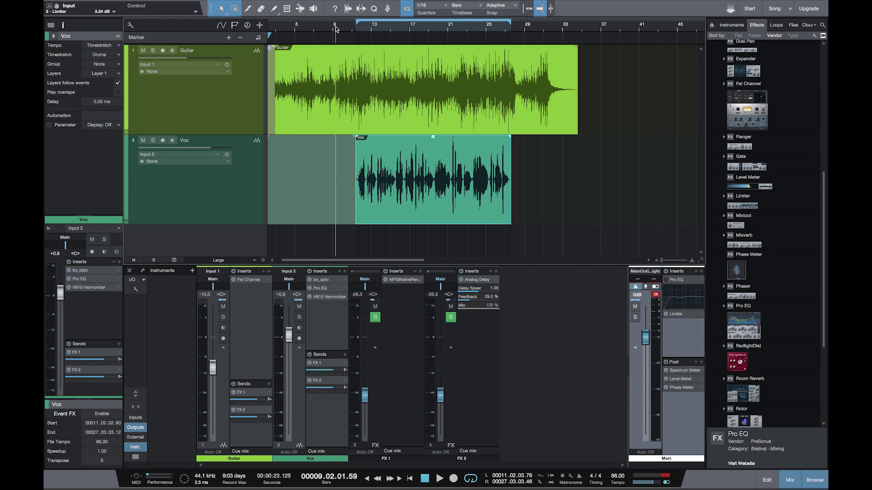
pyautogui.click(326, 28)
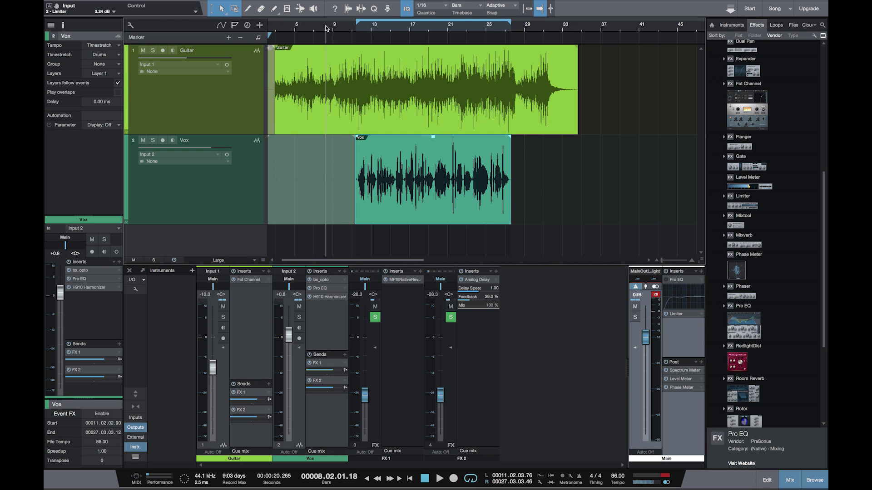